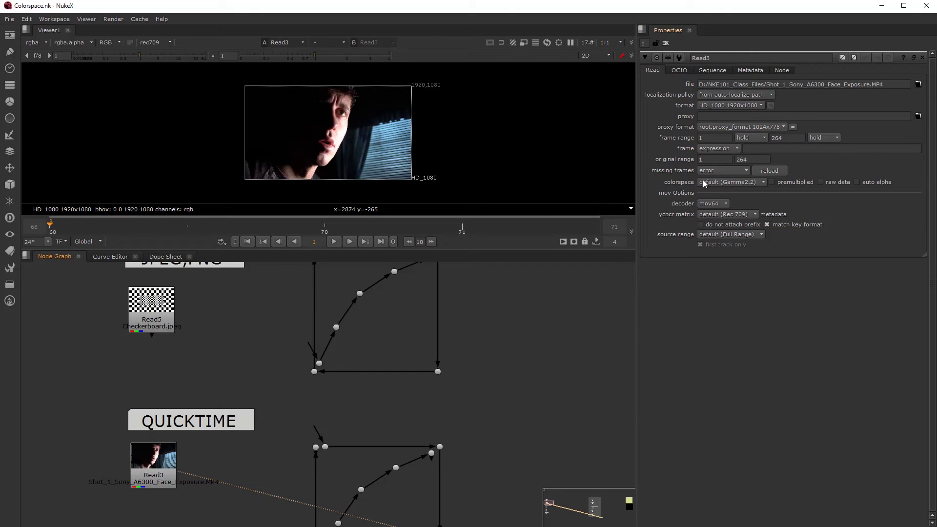
Open the project's Color settings and display the sRGB and linear default LUT curves.
click(228, 358)
key(s)
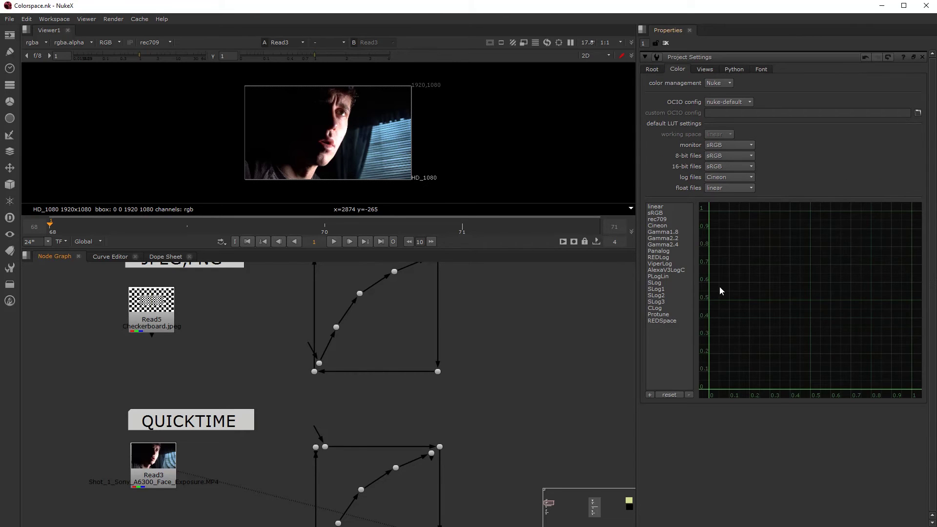
click(653, 69)
click(677, 69)
click(656, 213)
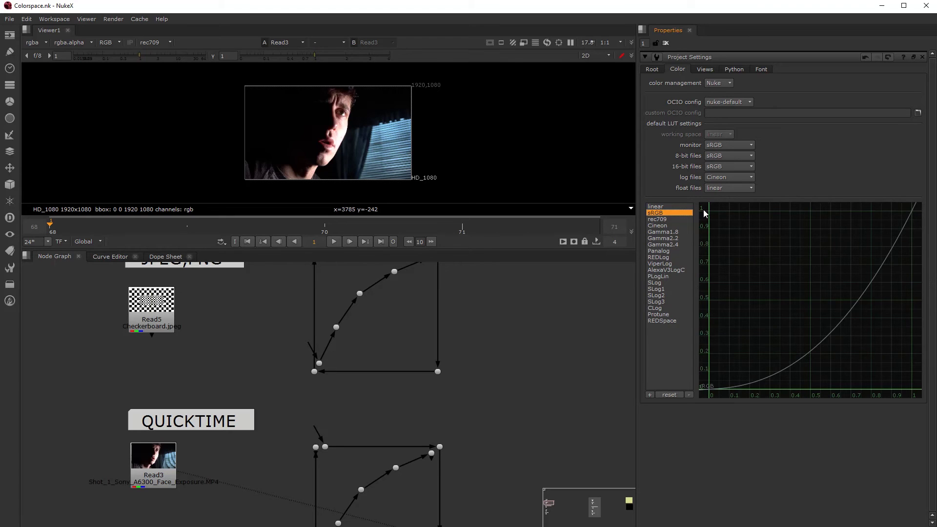
click(655, 207)
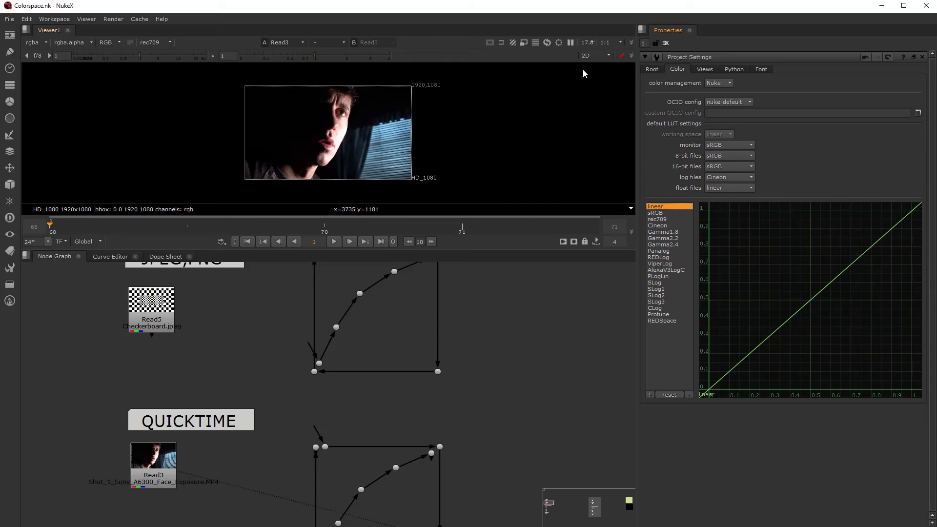
View the Read3 clip with the viewer process off (None), and set the viewer process to sRGB.
click(159, 42)
click(161, 50)
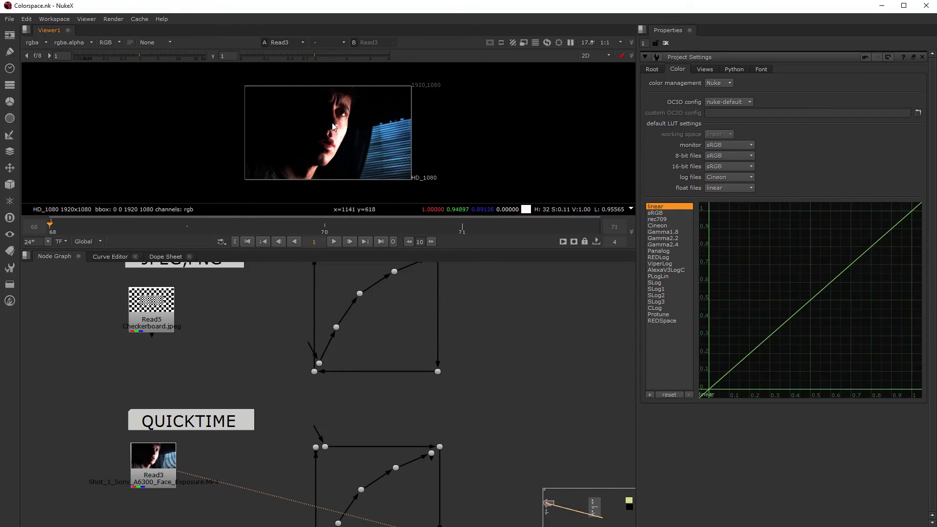
scroll(334, 122, up, 5)
scroll(348, 144, down, 4)
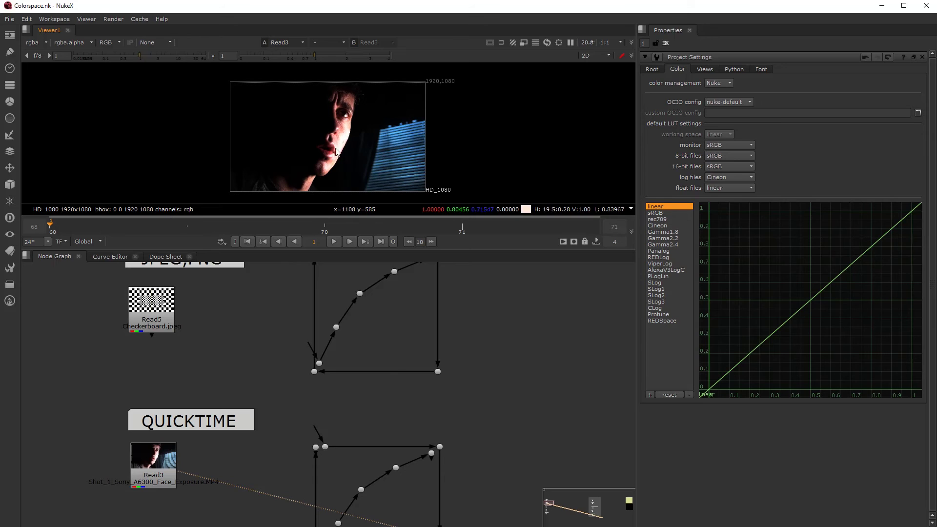
click(170, 44)
click(163, 61)
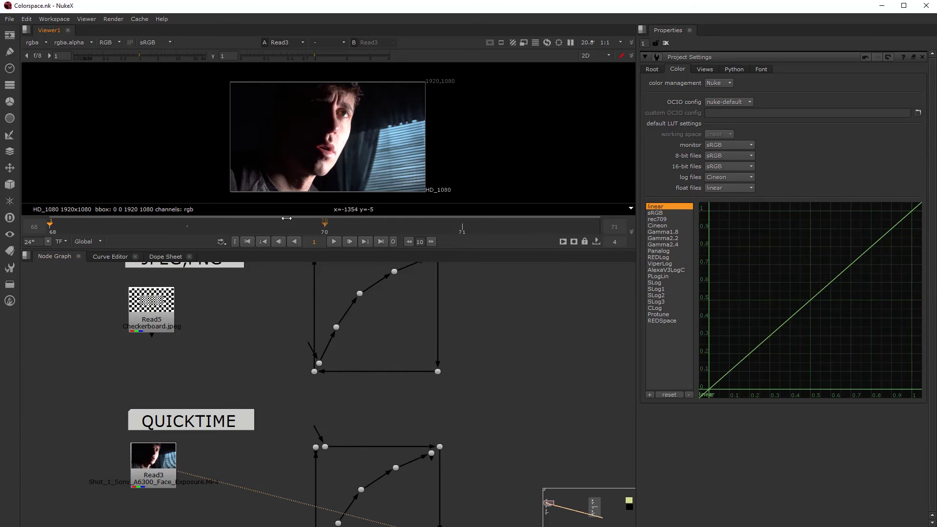
Compare the Read3 clip under the rec709 viewer process with sRGB, leaving the viewer on sRGB.
click(170, 43)
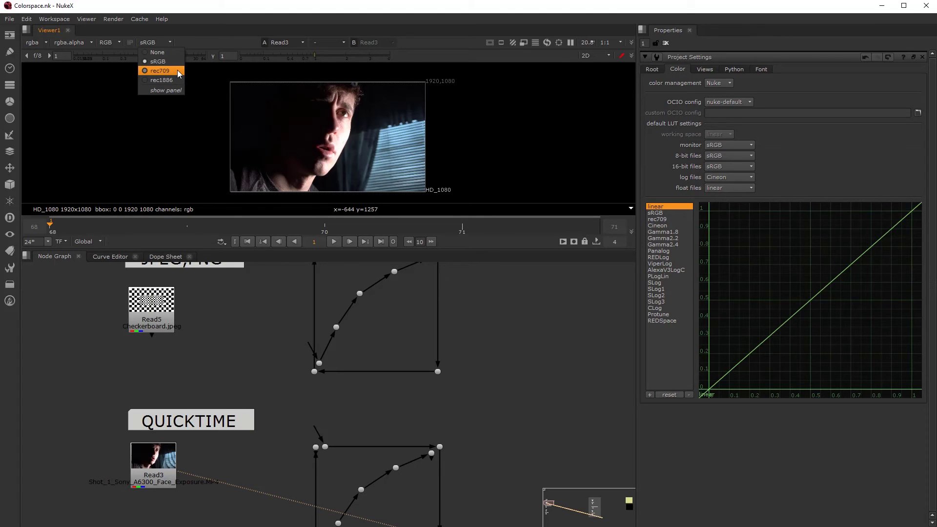
click(177, 71)
click(170, 43)
click(169, 61)
click(170, 43)
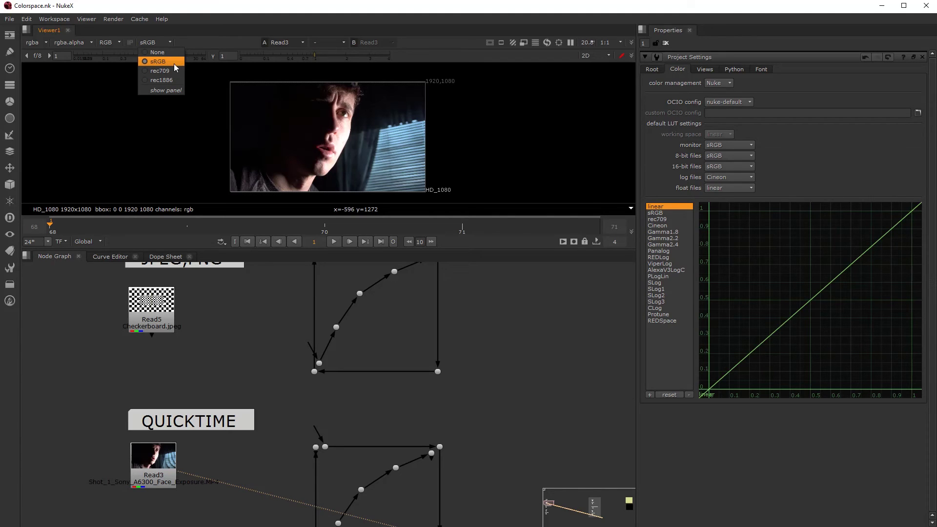
click(174, 63)
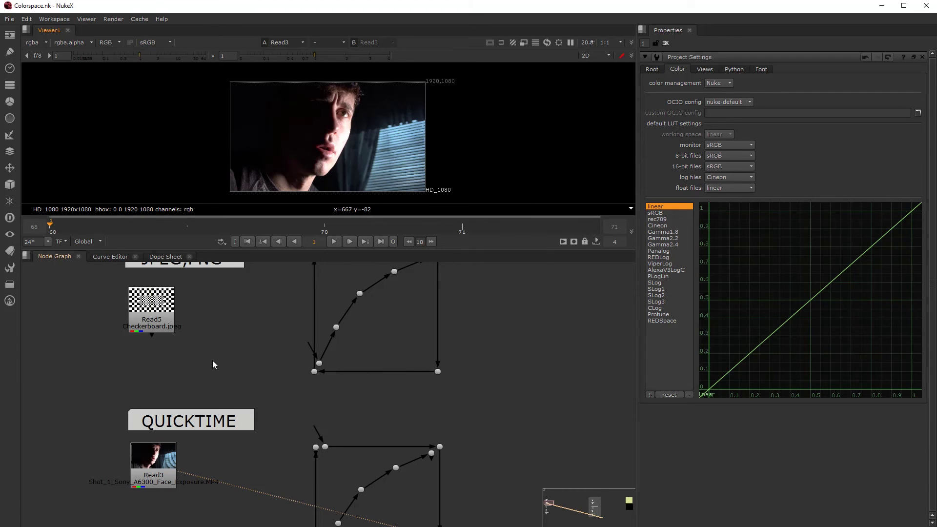
Check the Read3 clip with the viewer process set to None, and return the viewer to sRGB.
click(159, 43)
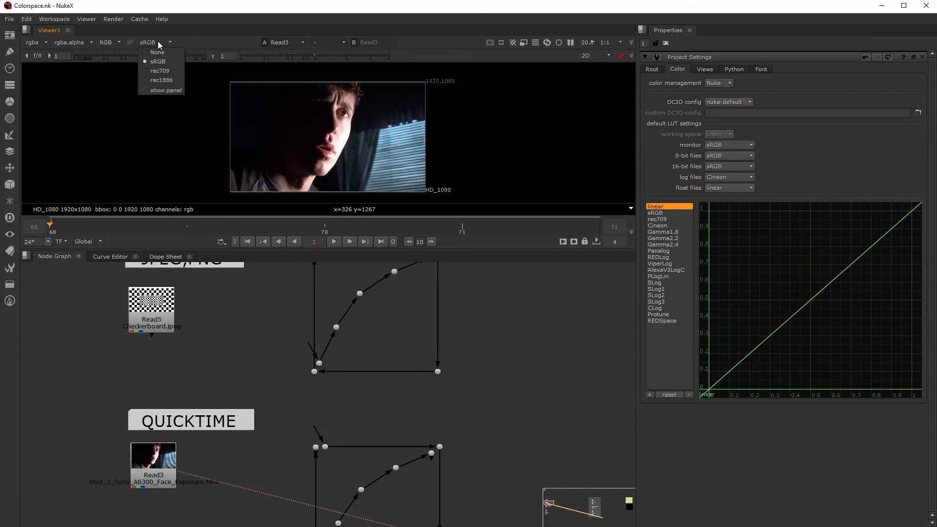
click(160, 52)
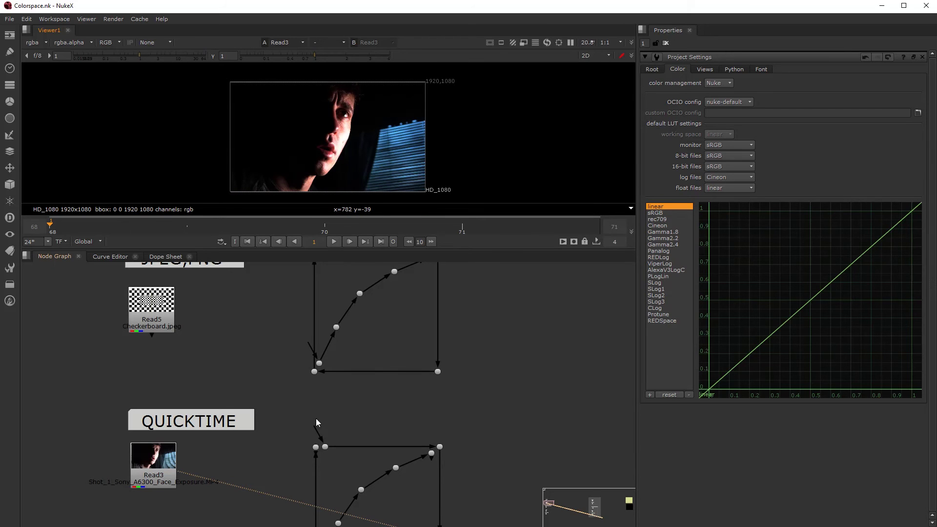
scroll(280, 379, down, 2)
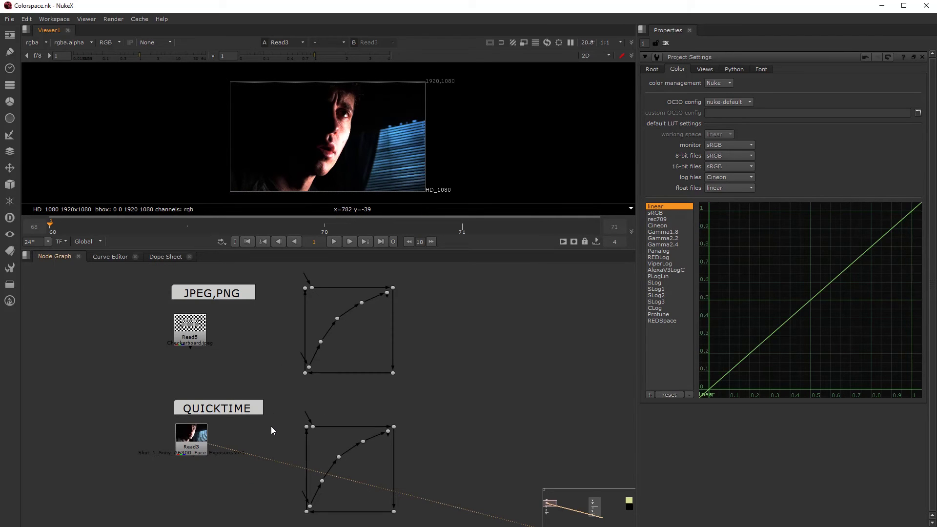
click(166, 40)
click(168, 60)
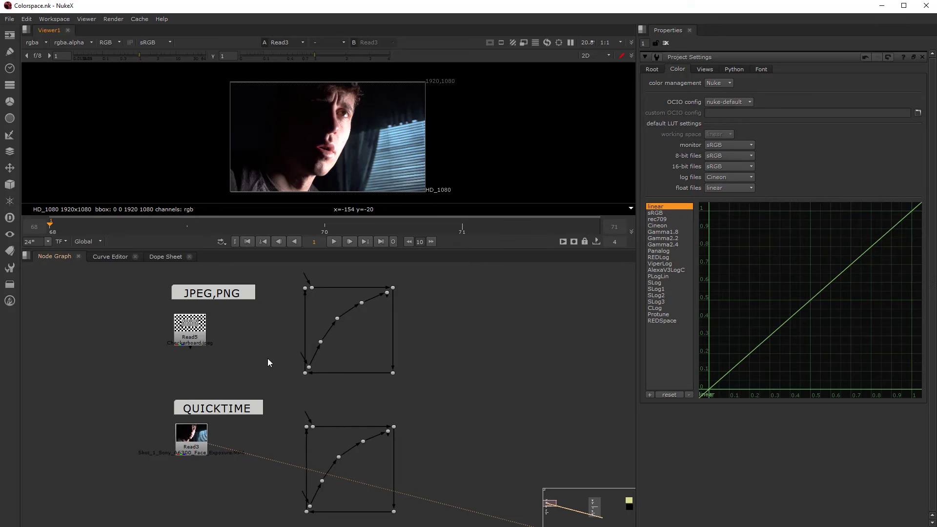
Show the EXR render node Read1 in the viewer and open its properties to check the colorspace.
scroll(268, 375, down, 2)
scroll(232, 400, up, 1)
middle_drag(227, 434, 244, 384)
scroll(218, 387, up, 3)
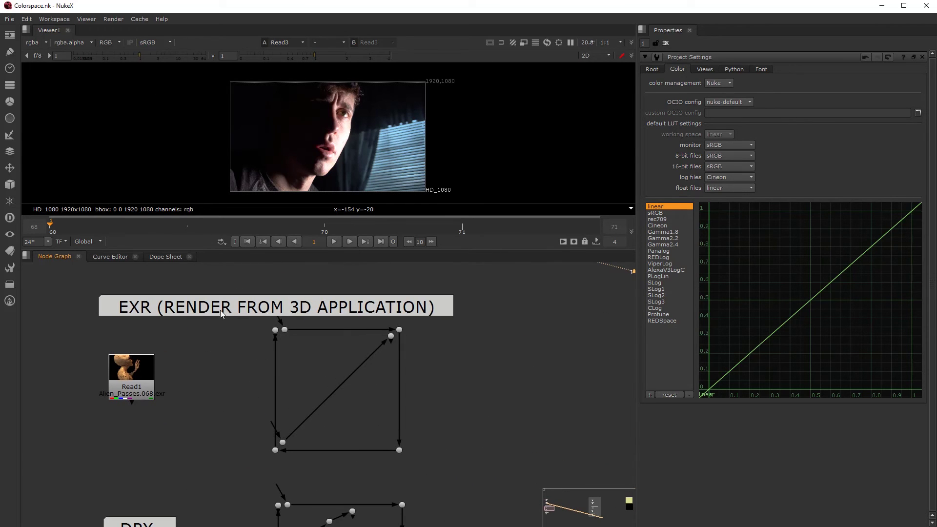
click(134, 380)
key(1)
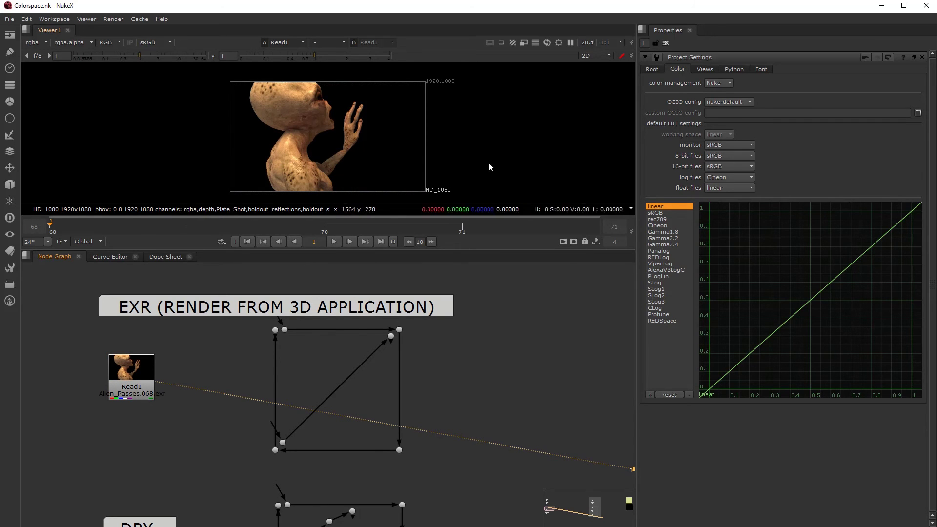
double_click(134, 390)
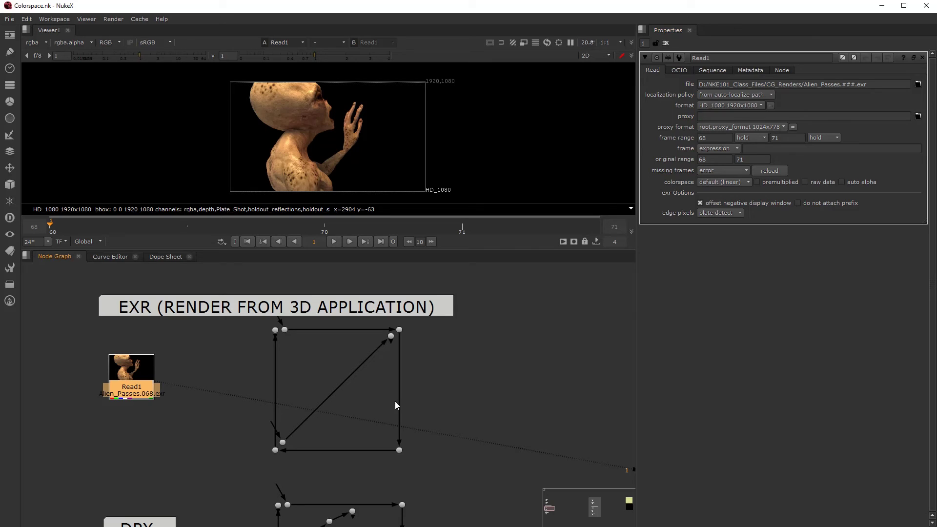
Reopen the project's Color settings with no node selected and display the linear LUT curve for the EXR.
click(559, 382)
key(s)
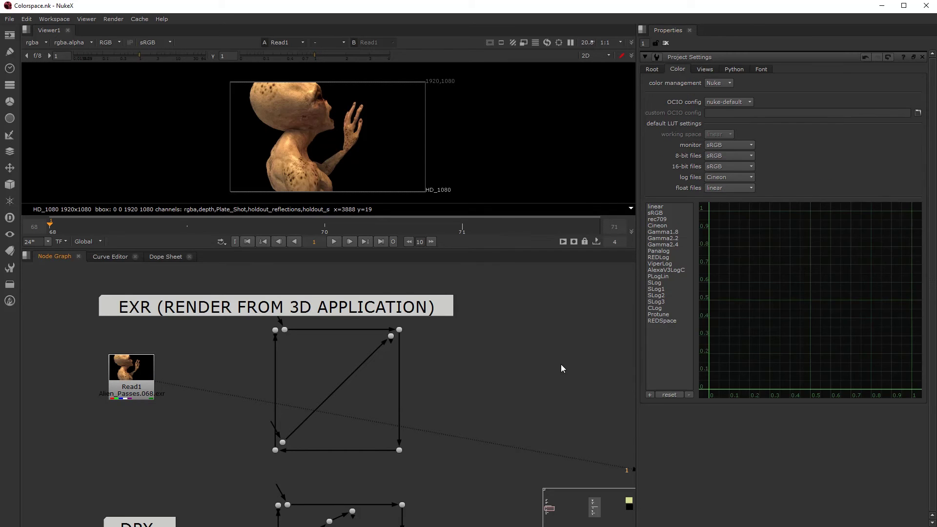
click(658, 207)
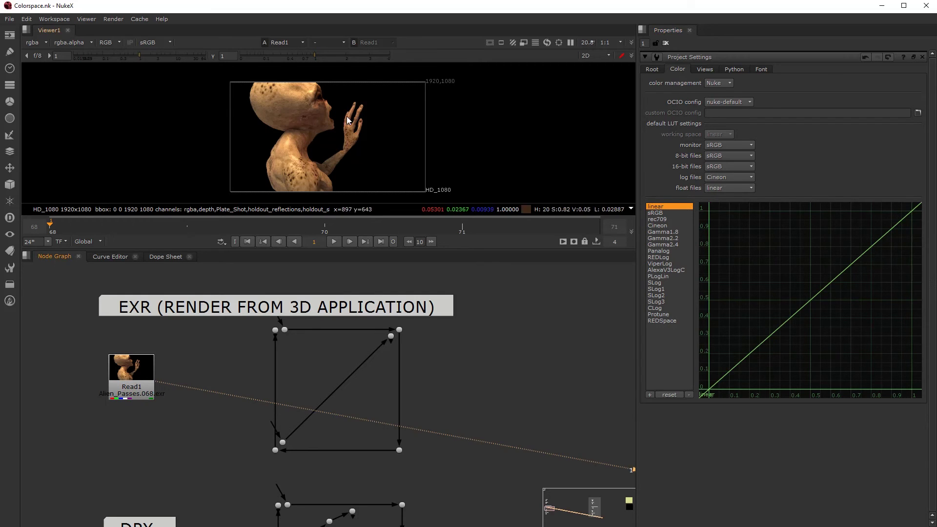
Show the DPX checkerboard node Read2 in the viewer and open its properties to check the colorspace.
scroll(193, 470, down, 3)
middle_drag(193, 473, 241, 424)
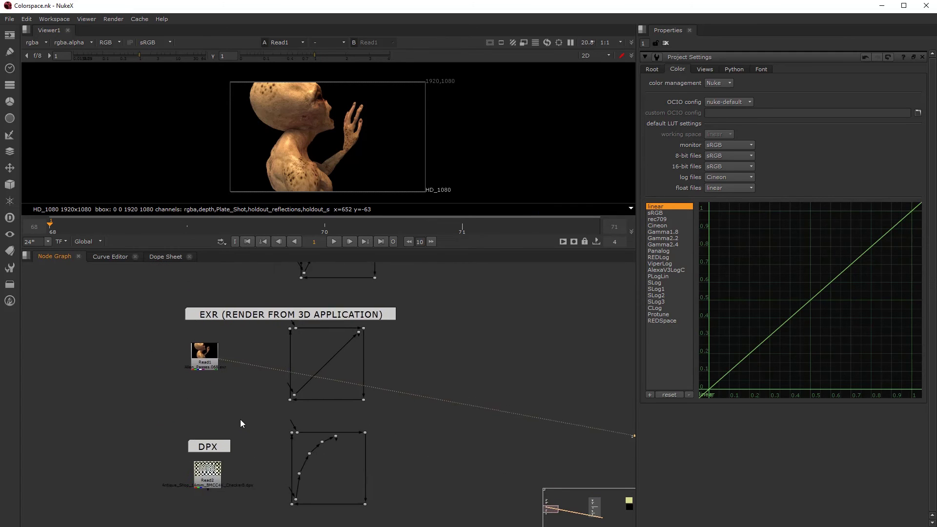
scroll(207, 399, up, 3)
scroll(207, 396, up, 1)
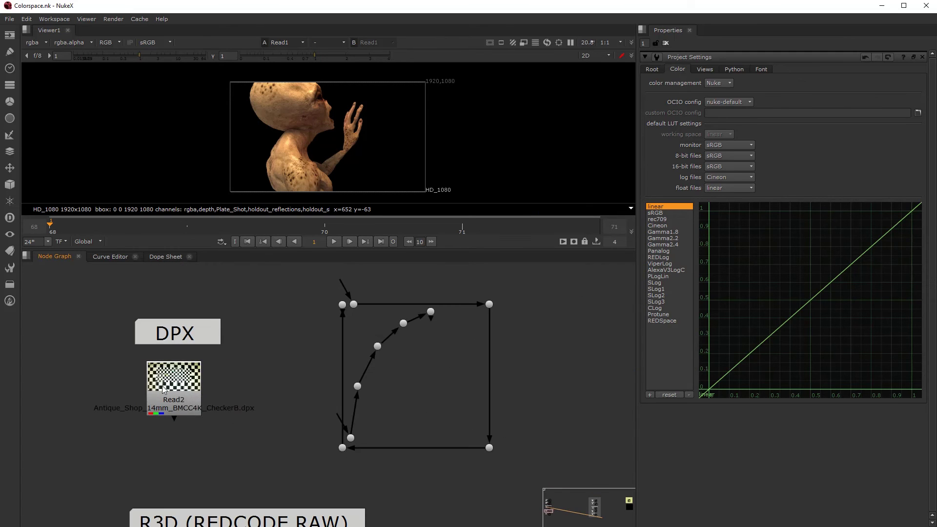
click(175, 388)
key(1)
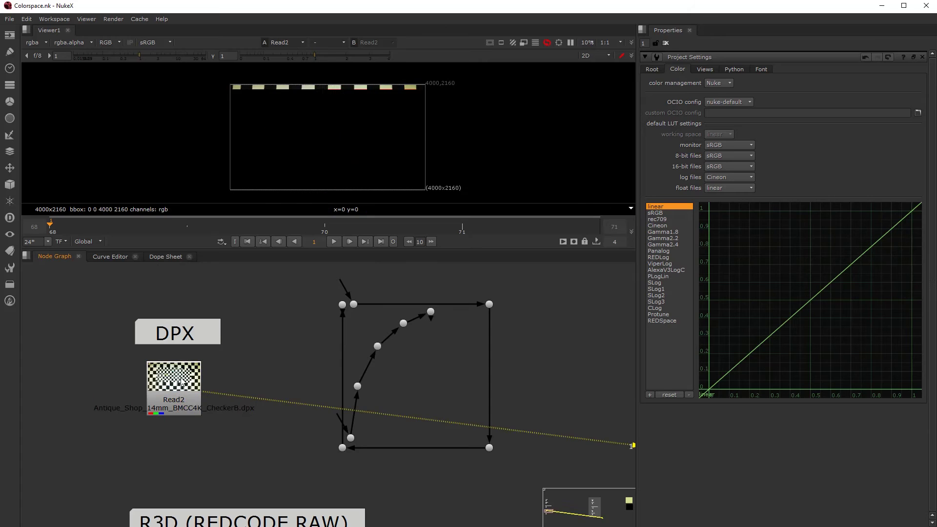
double_click(183, 383)
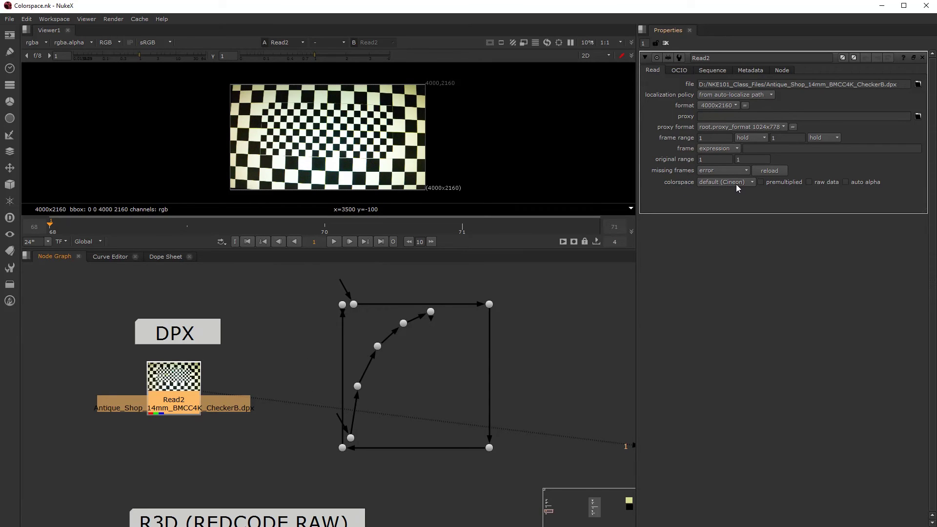
Reopen the project's Color settings and display the Cineon LUT curve, followed by the linear curve.
click(555, 367)
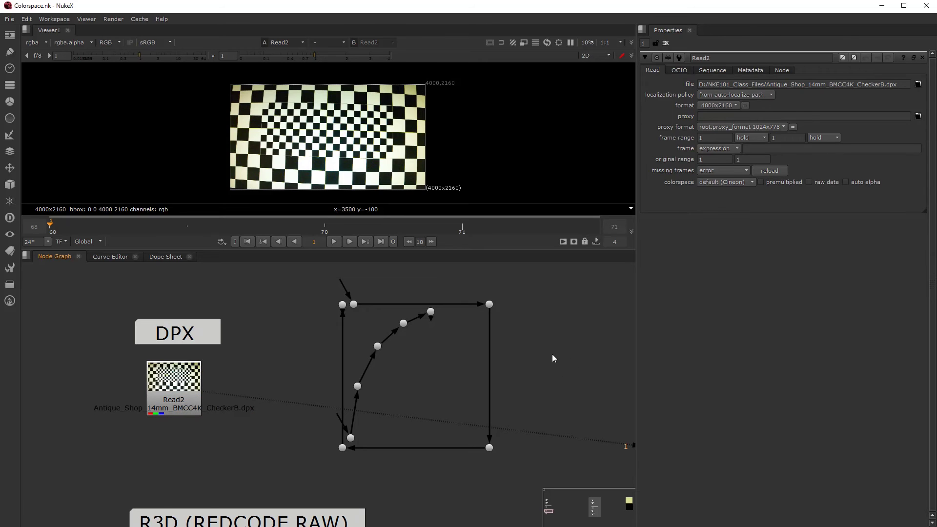
key(s)
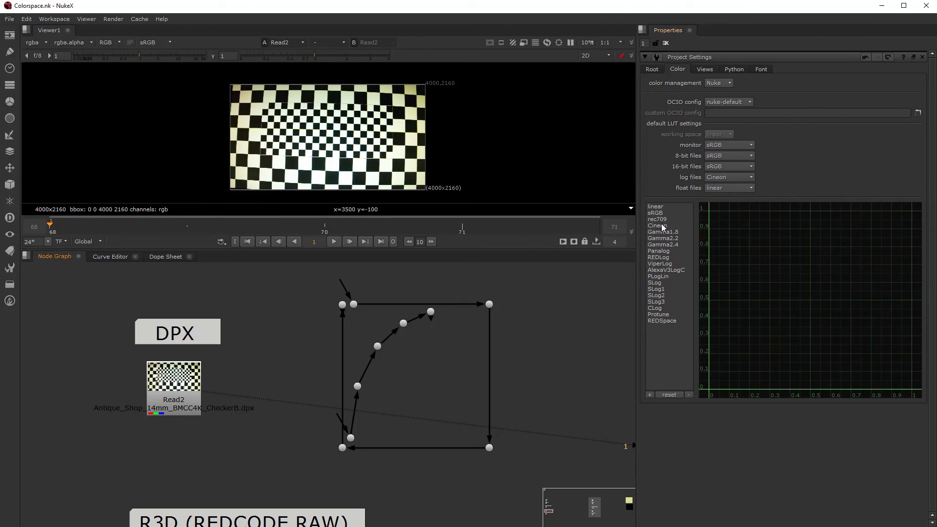
click(663, 226)
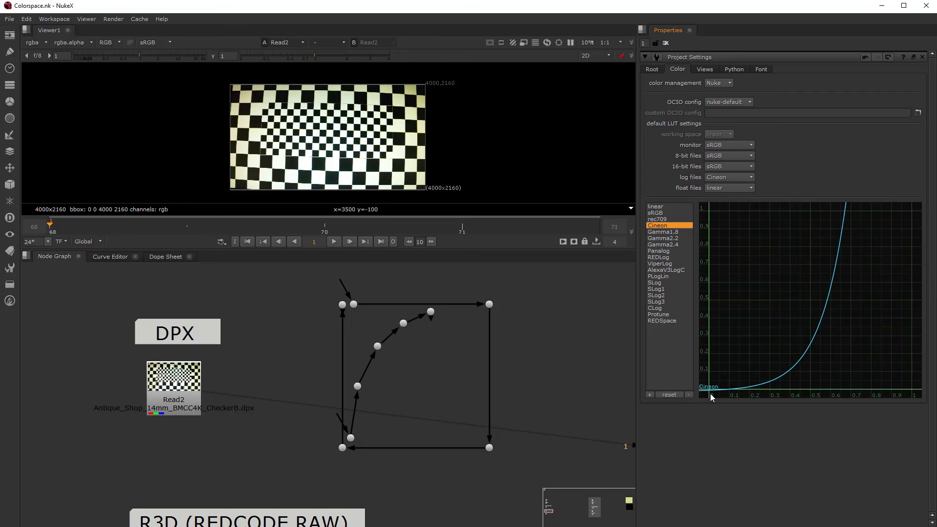
click(660, 206)
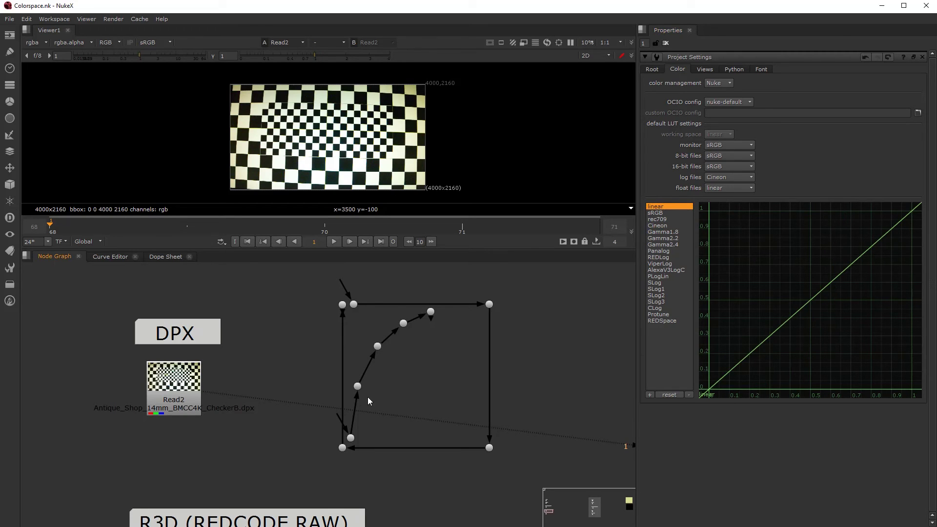
Compare the DPX checkerboard under the None and sRGB viewer processes, leaving the viewer on sRGB.
click(169, 42)
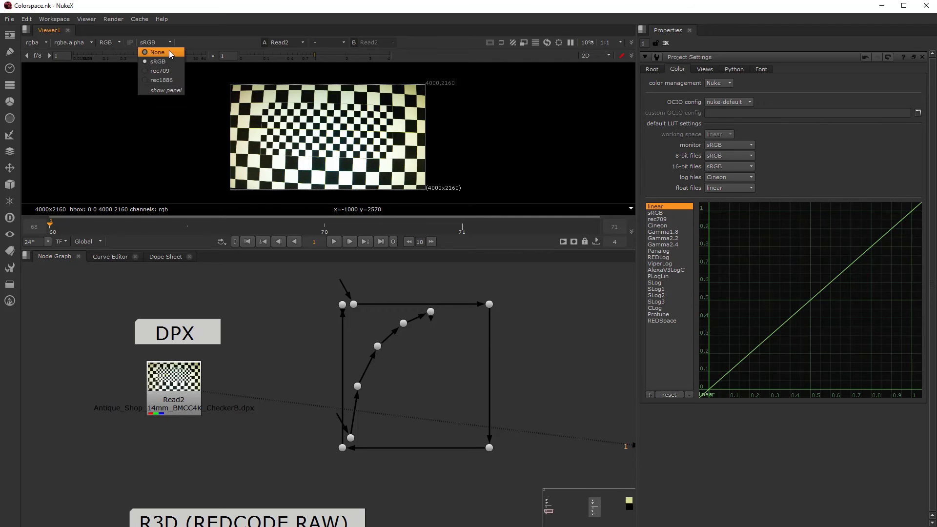
click(169, 51)
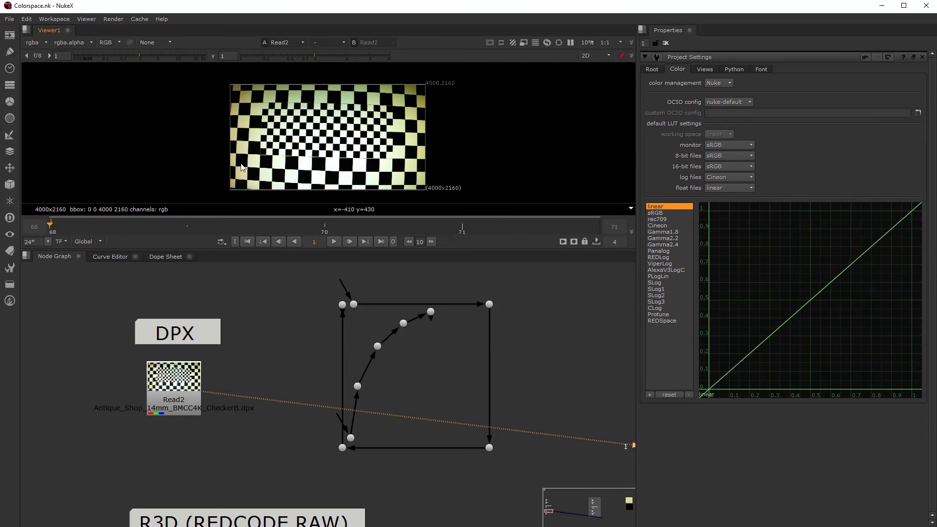
click(168, 42)
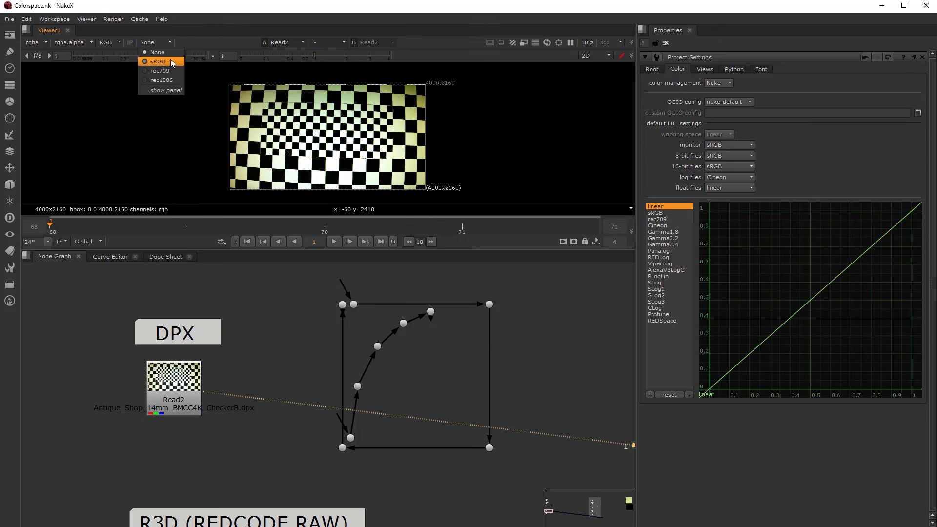
click(170, 60)
Show the R3D node Read4 in the viewer and inspect its Sequence and Read properties, including the colorspace.
scroll(281, 498, down, 4)
middle_drag(282, 499, 305, 371)
scroll(332, 437, up, 5)
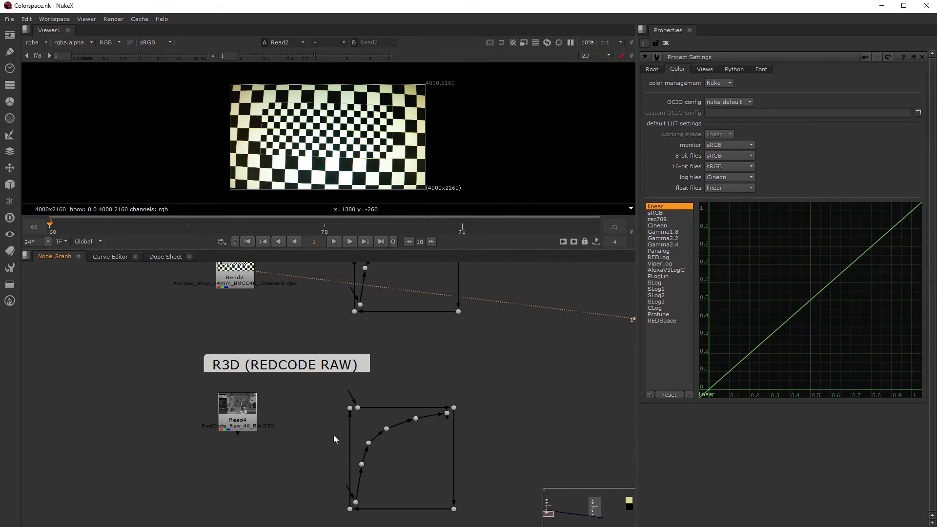
middle_drag(316, 421, 303, 395)
scroll(302, 394, down, 1)
click(161, 383)
key(1)
double_click(166, 371)
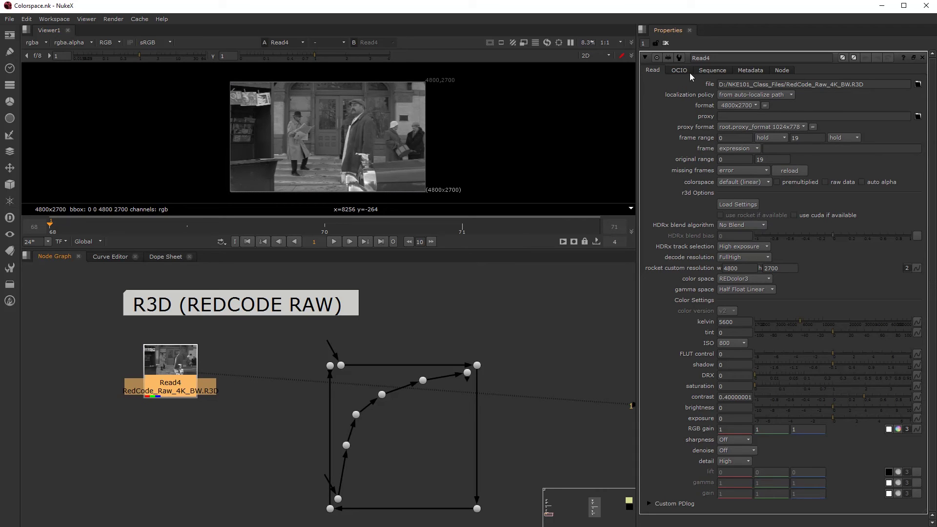
click(718, 68)
click(658, 71)
Reopen the project's Color settings, display the REDSpace LUT curve followed by the linear curve, and go back to the Read4 node.
click(546, 361)
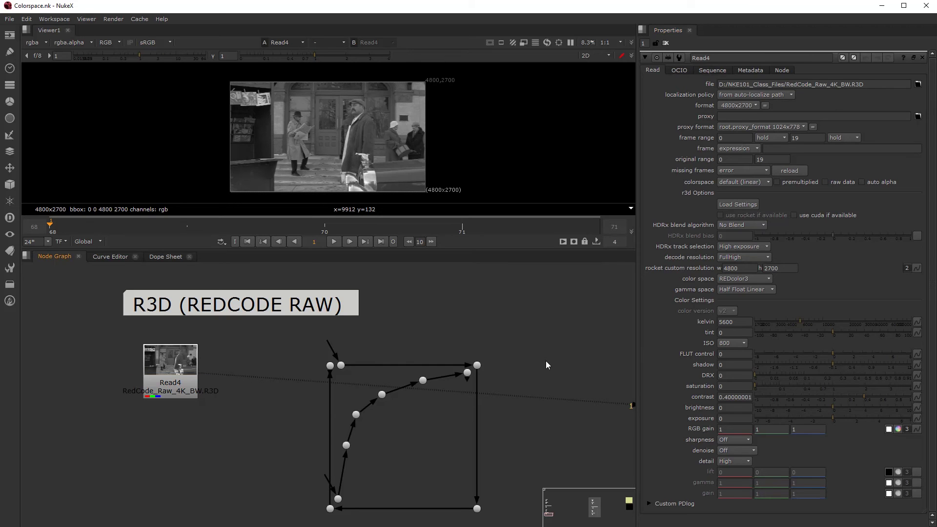
key(s)
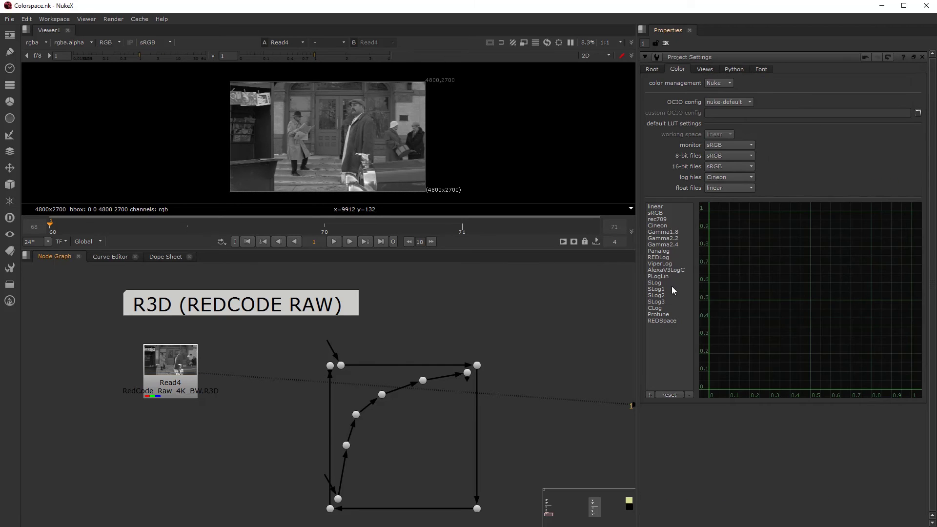
click(666, 322)
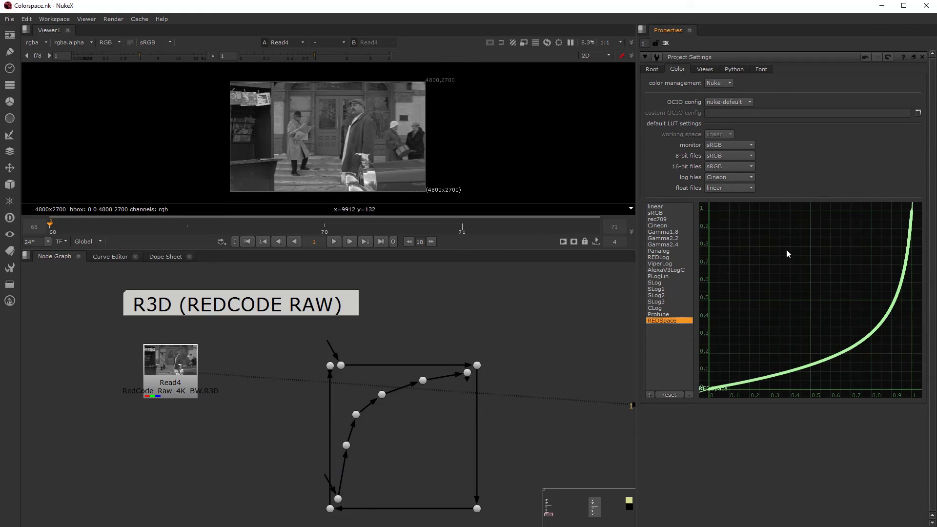
click(658, 207)
click(184, 371)
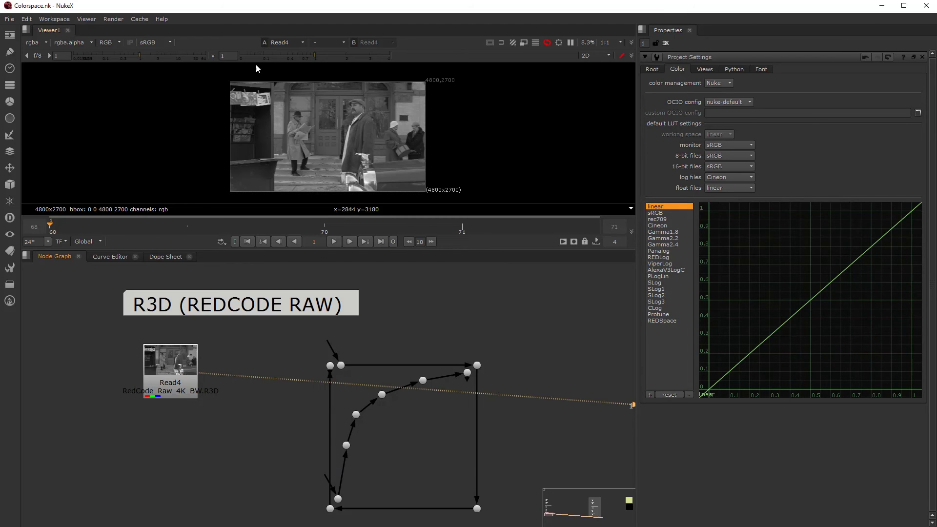
Compare the R3D footage enlarged under the None and sRGB viewer processes, leaving the viewer on sRGB.
click(168, 43)
click(165, 54)
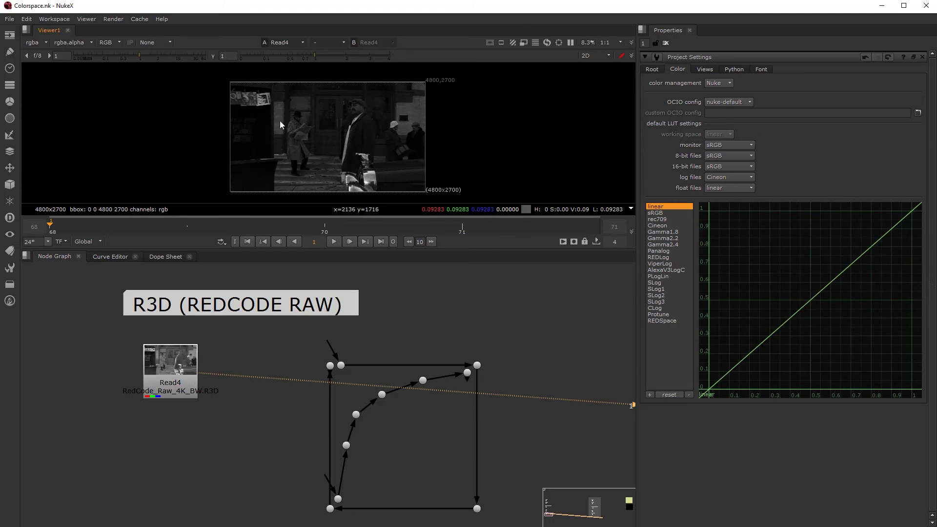
scroll(324, 162, up, 3)
key(space)
scroll(327, 224, up, 3)
click(150, 41)
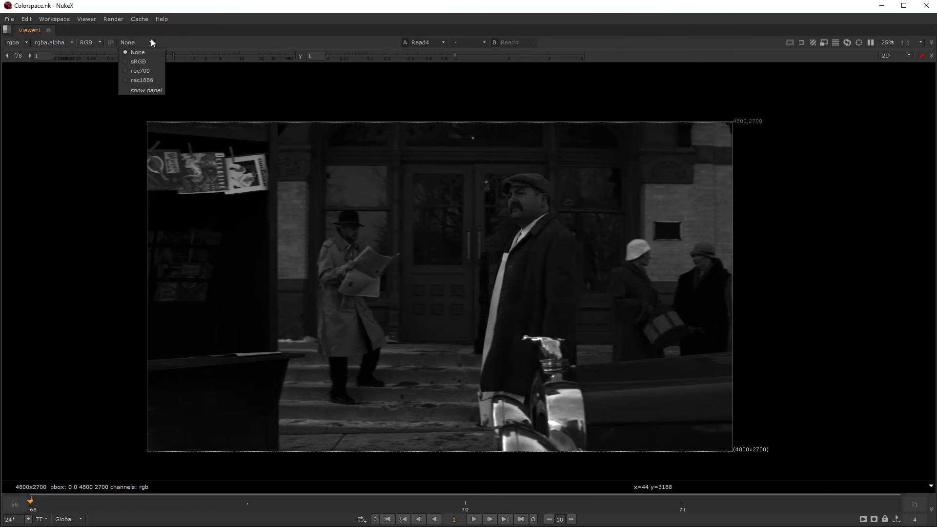
click(150, 60)
key(space)
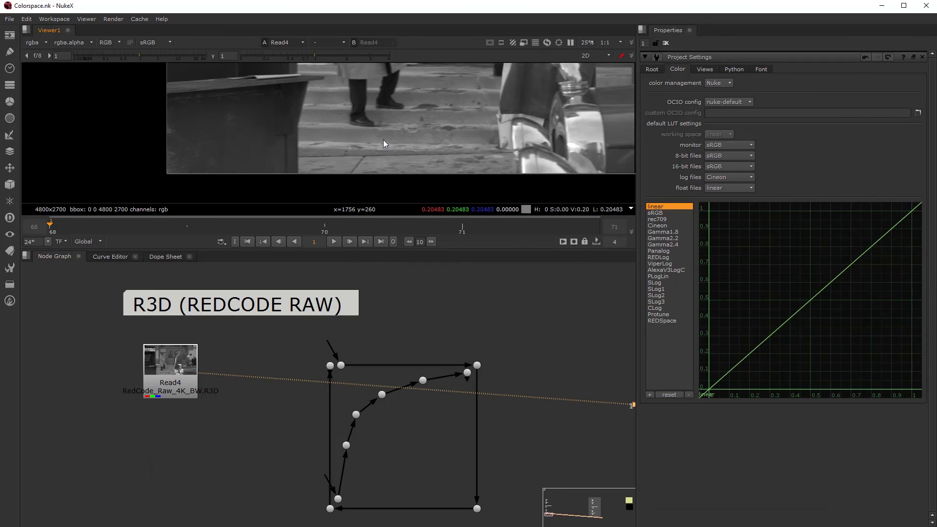
scroll(396, 146, down, 4)
middle_drag(408, 138, 369, 181)
Examine the "When inside Nuke node graph (all linearized)" backdrop as a whole in the maximized Node Graph.
scroll(390, 370, down, 8)
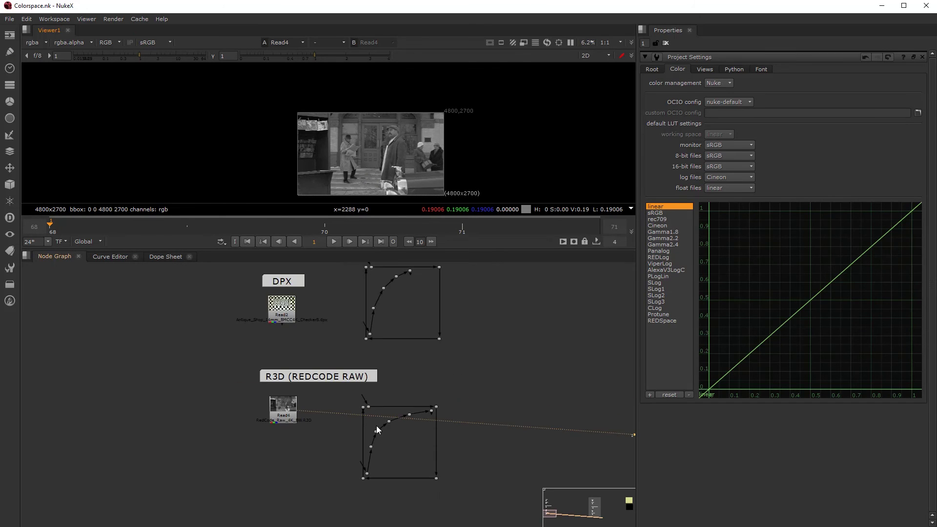
middle_drag(449, 413, 280, 459)
scroll(174, 478, up, 3)
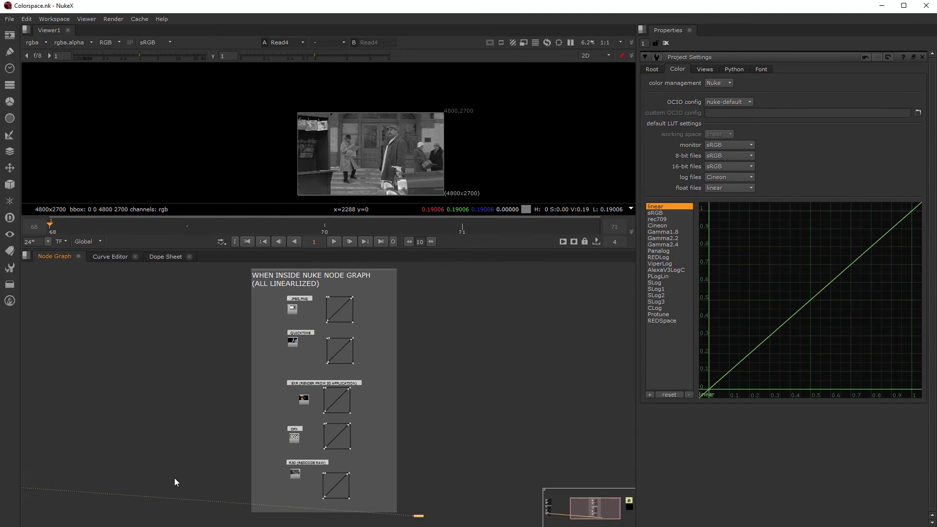
scroll(159, 479, down, 1)
key(space)
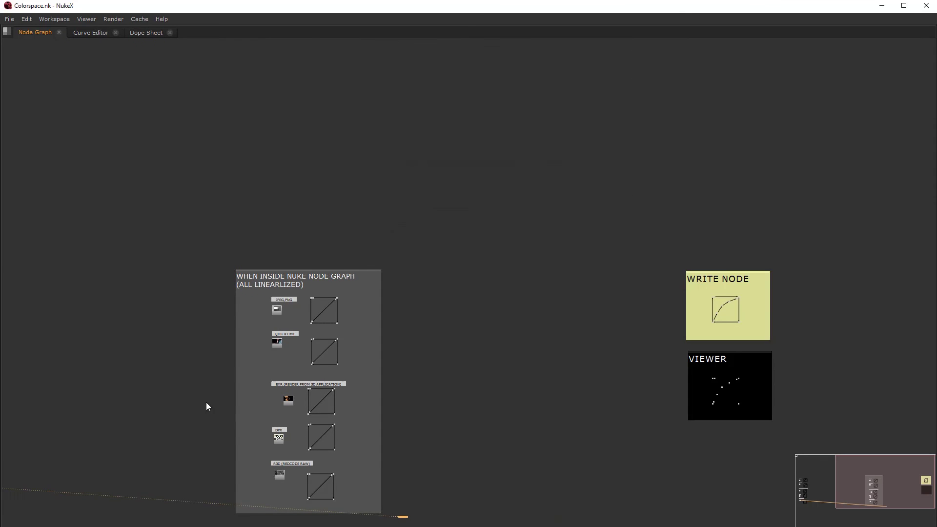
middle_drag(207, 406, 405, 257)
scroll(347, 310, up, 3)
mouse_move(347, 310)
middle_down()
mouse_move(344, 325)
mouse_move(347, 304)
middle_up()
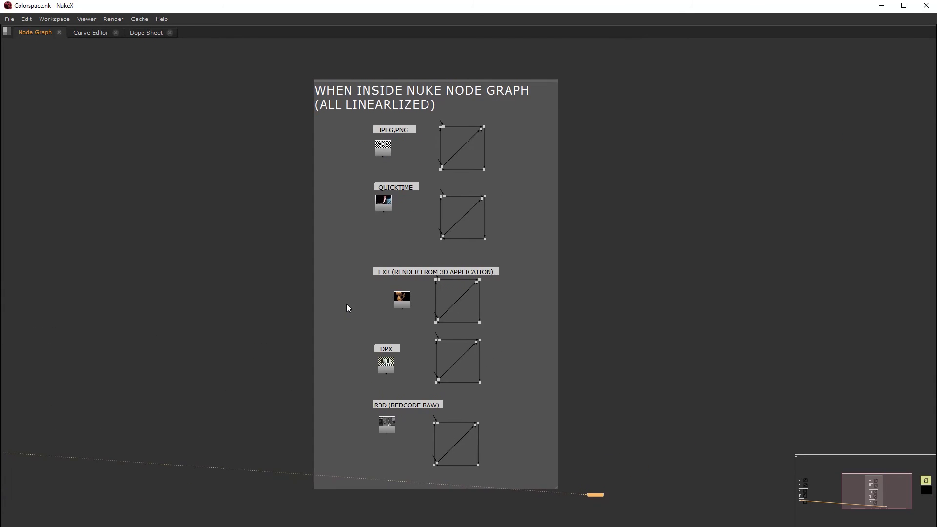
scroll(443, 210, up, 1)
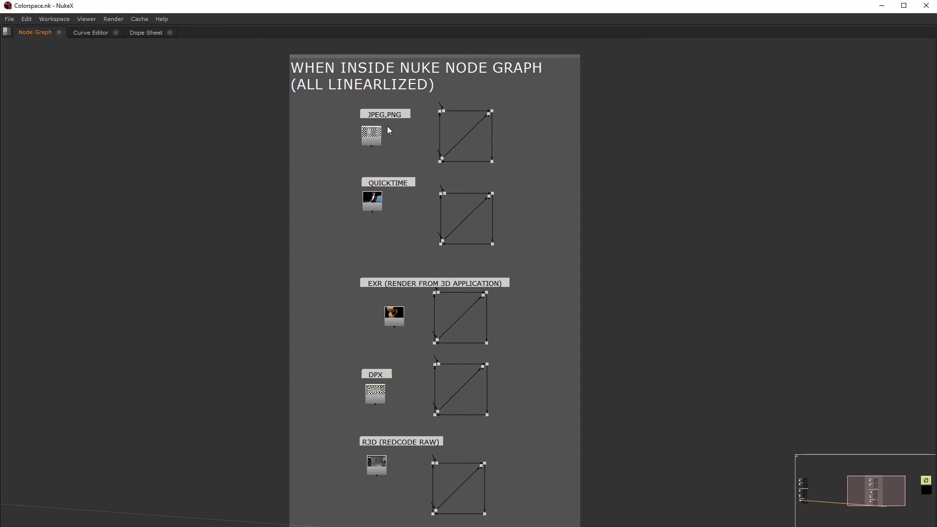
Examine the Read node and curve diagram of each format in the linearized backdrop, from JPEG/PNG through QuickTime, EXR and DPX to R3D.
scroll(382, 206, up, 5)
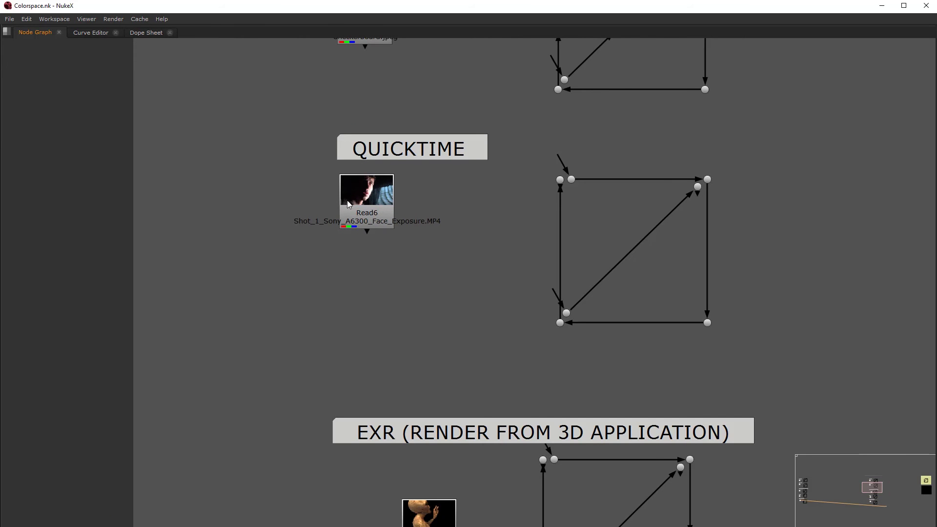
scroll(483, 429, down, 1)
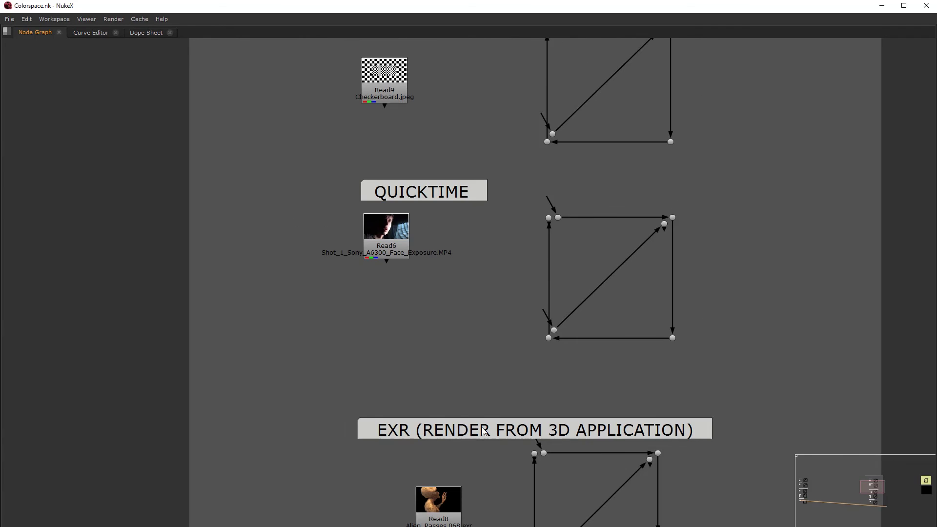
middle_drag(408, 366, 368, 149)
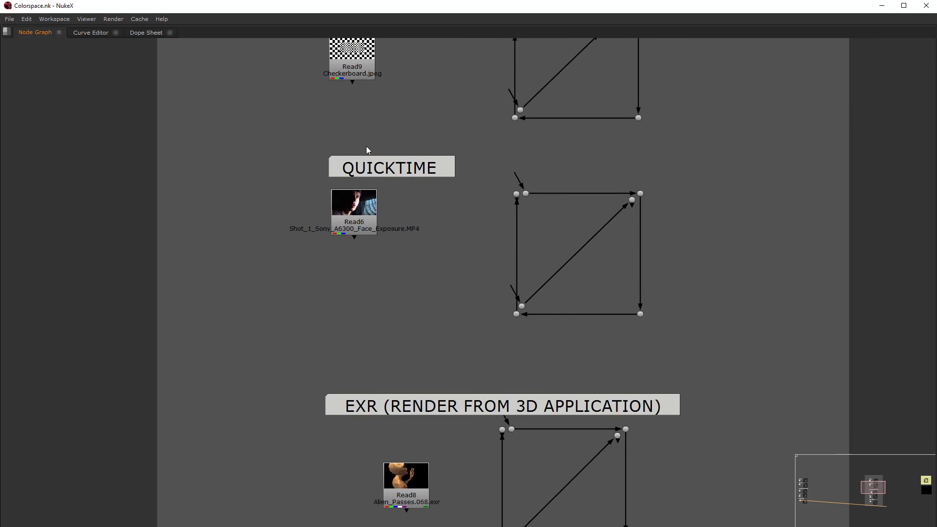
scroll(401, 318, down, 1)
middle_drag(401, 318, 400, 88)
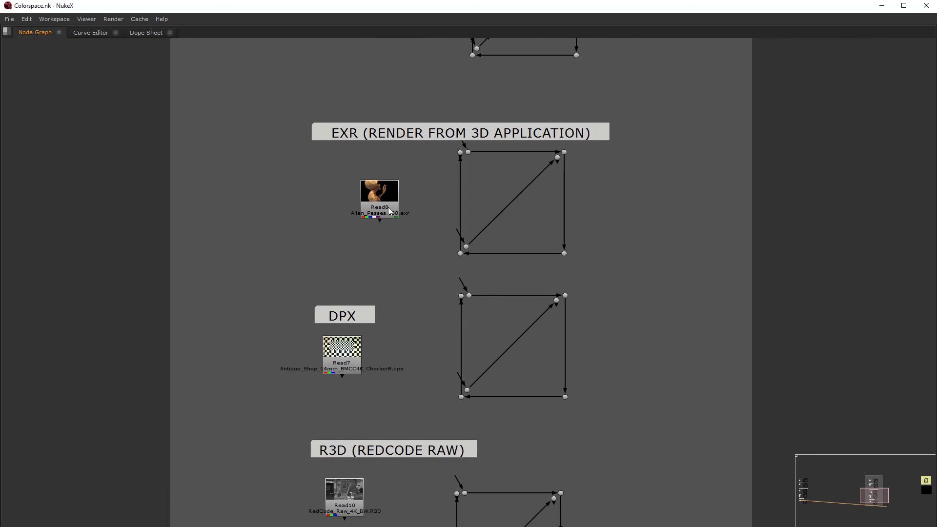
middle_drag(390, 211, 391, 164)
scroll(344, 459, up, 2)
scroll(344, 458, up, 2)
scroll(350, 427, down, 4)
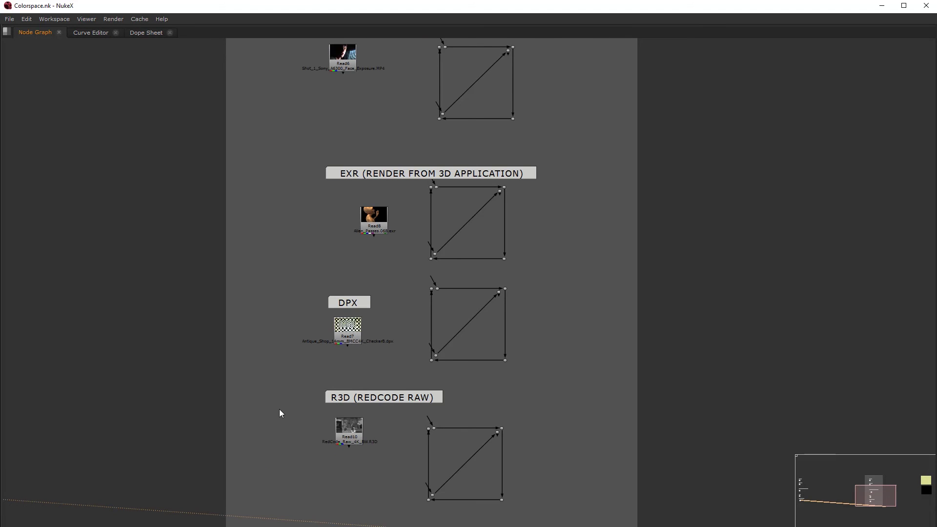
scroll(316, 410, down, 2)
Align the EXR Read node with the other Read nodes and move the Write Node and Viewer backdrops close beside the linearized backdrop.
drag(344, 295, 327, 293)
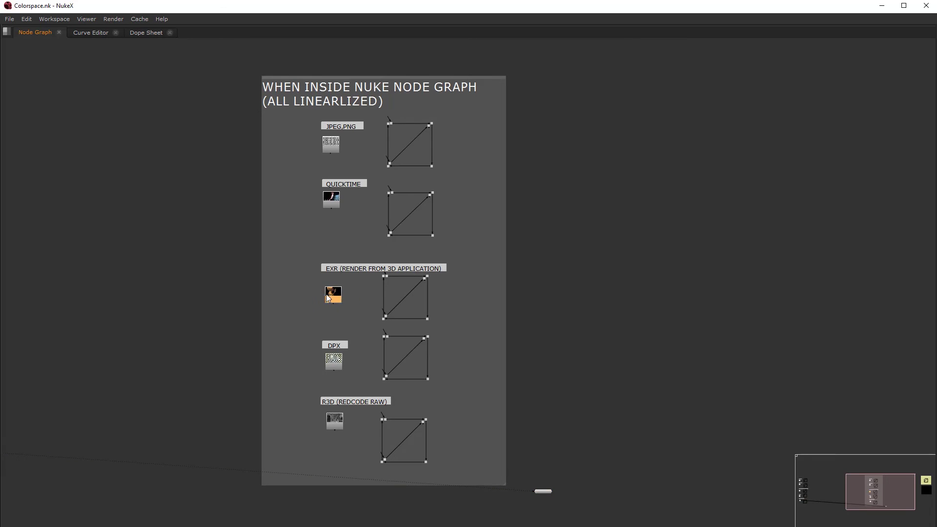
scroll(381, 357, up, 2)
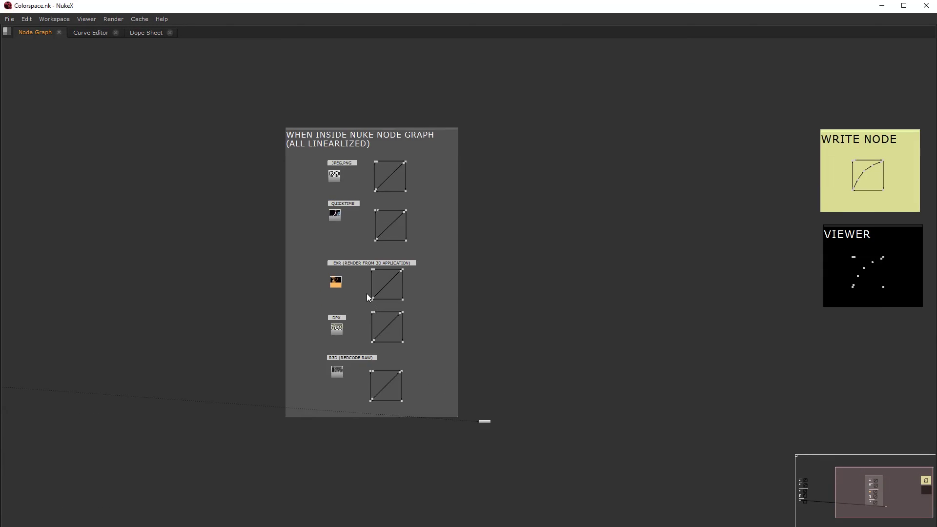
scroll(366, 293, down, 4)
drag(696, 125, 839, 290)
drag(775, 159, 497, 195)
scroll(443, 286, up, 5)
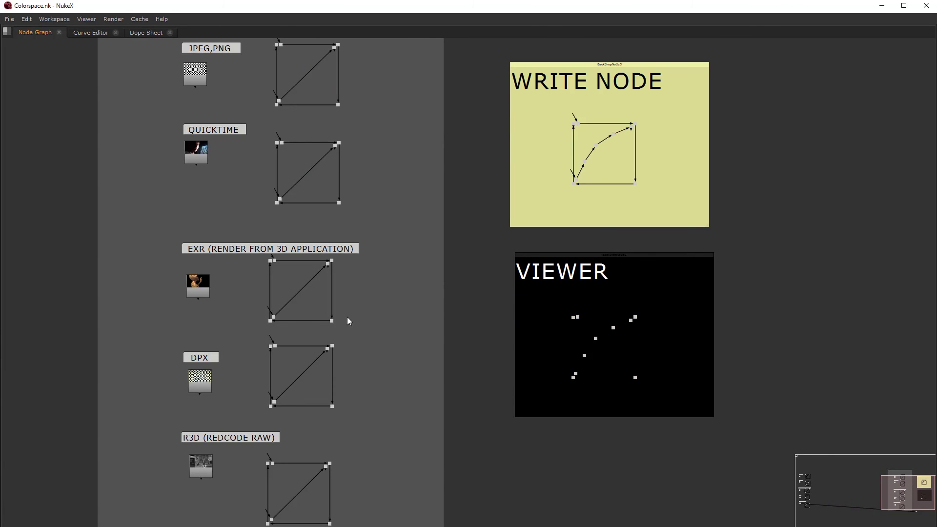
Examine the curve diagram in the Viewer backdrop and the DPX and R3D examples in the linearized backdrop.
scroll(612, 330, up, 5)
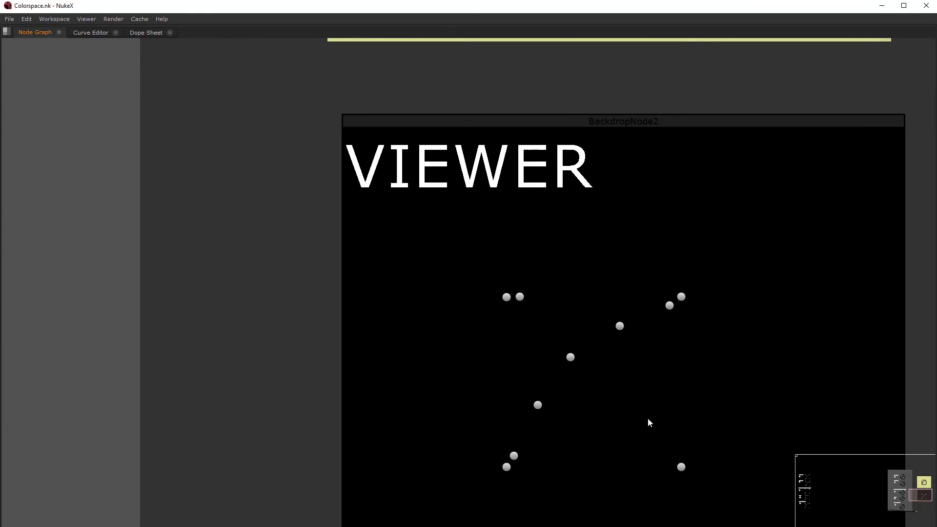
scroll(381, 349, down, 5)
scroll(398, 379, down, 5)
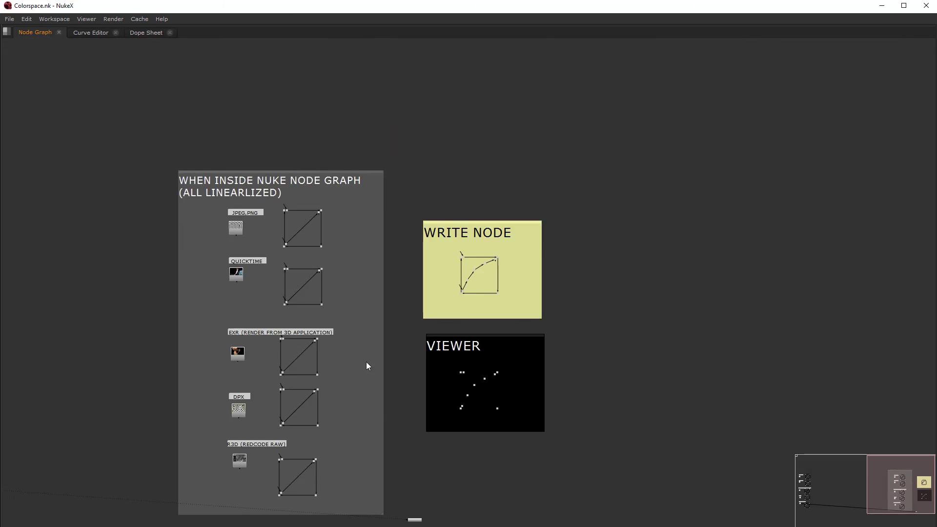
middle_drag(378, 344, 387, 260)
scroll(387, 259, up, 5)
scroll(352, 371, up, 2)
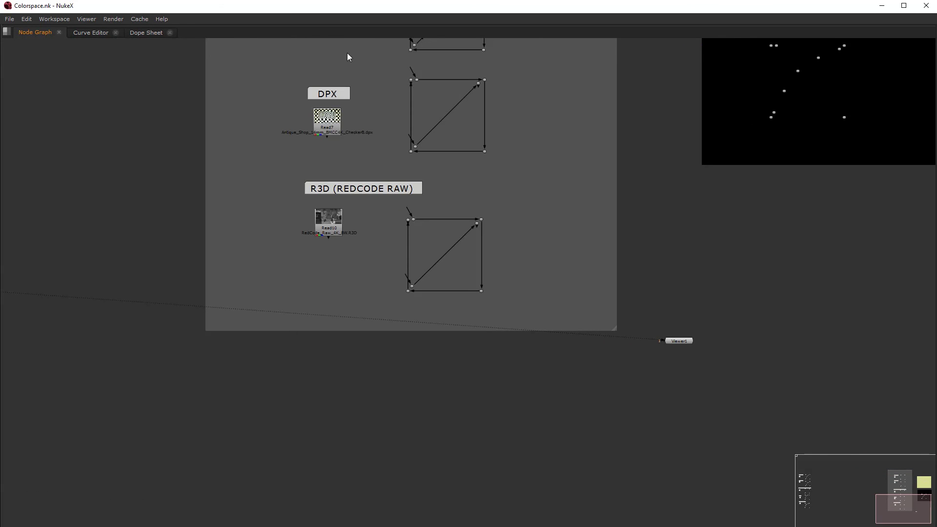
middle_drag(336, 141, 338, 342)
middle_drag(337, 454, 336, 281)
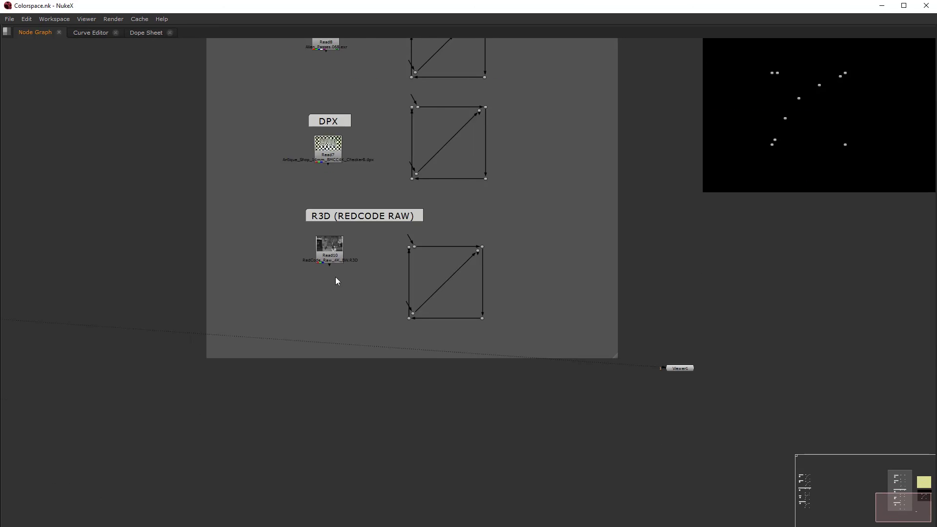
scroll(330, 318, down, 3)
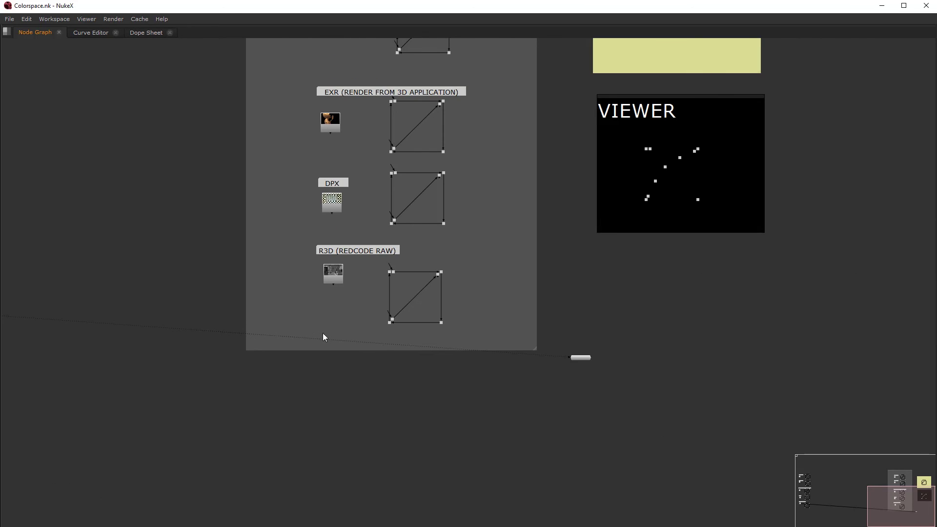
Add a Write node below the linearized backdrop and connect its input to the R3D node Read10.
key(Tab)
text(wr)
click(310, 418)
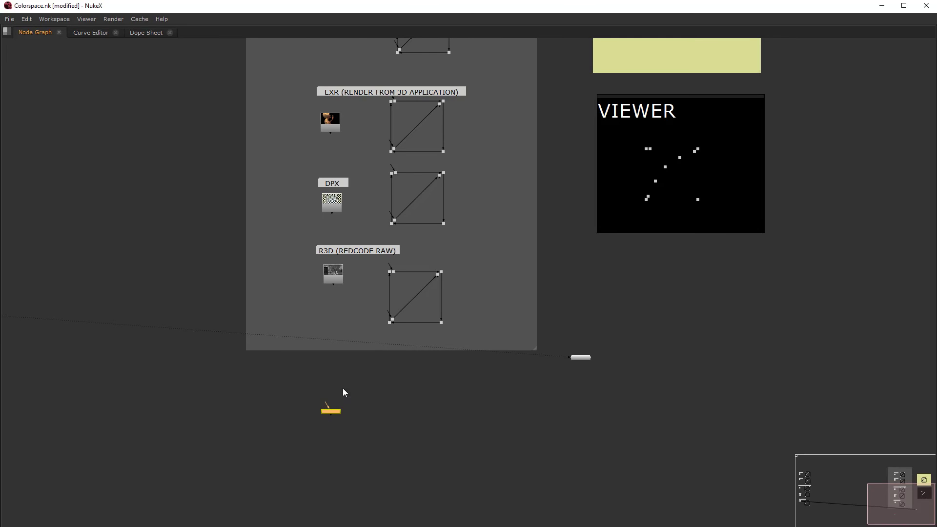
scroll(336, 405, up, 4)
drag(326, 412, 335, 204)
Shift the Write node aside, connect it to the viewer and restore the full workspace layout to show its properties.
drag(331, 418, 400, 409)
key(1)
click(403, 409)
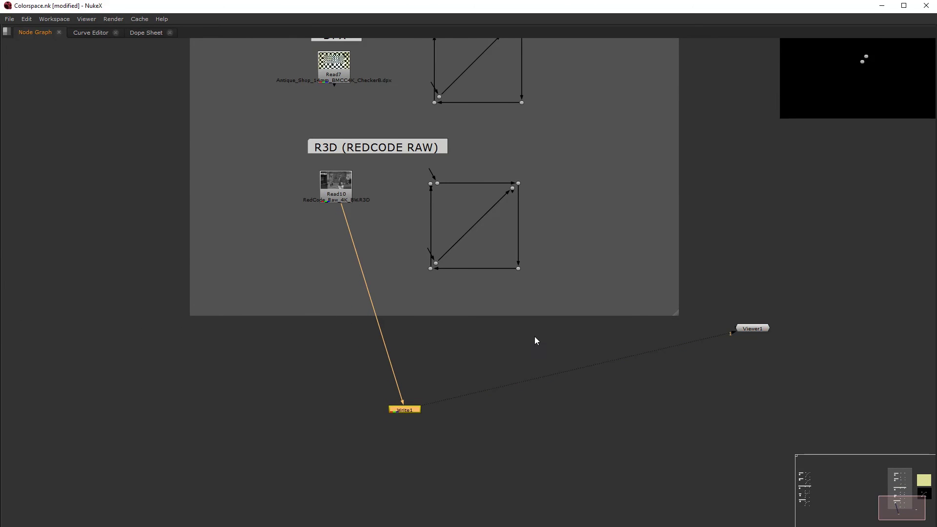
key(space)
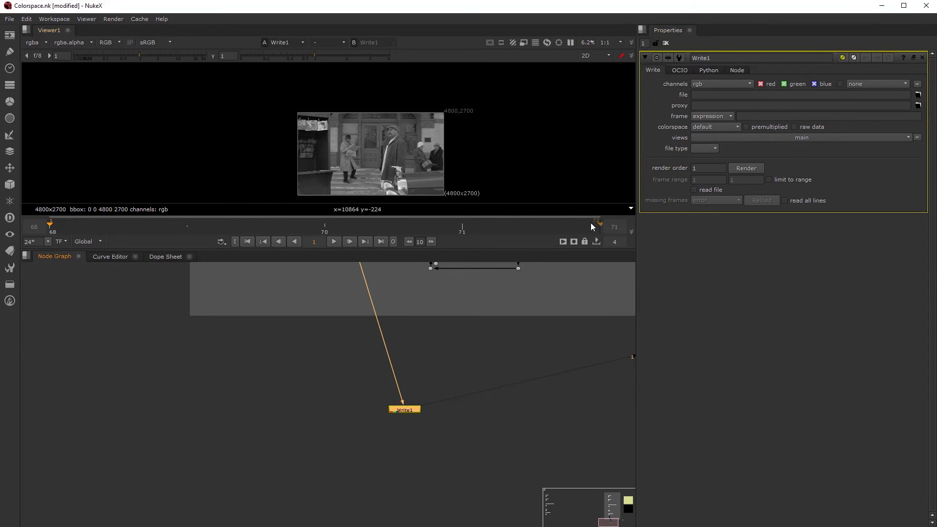
Set the Write node's file type to jpeg.
click(711, 148)
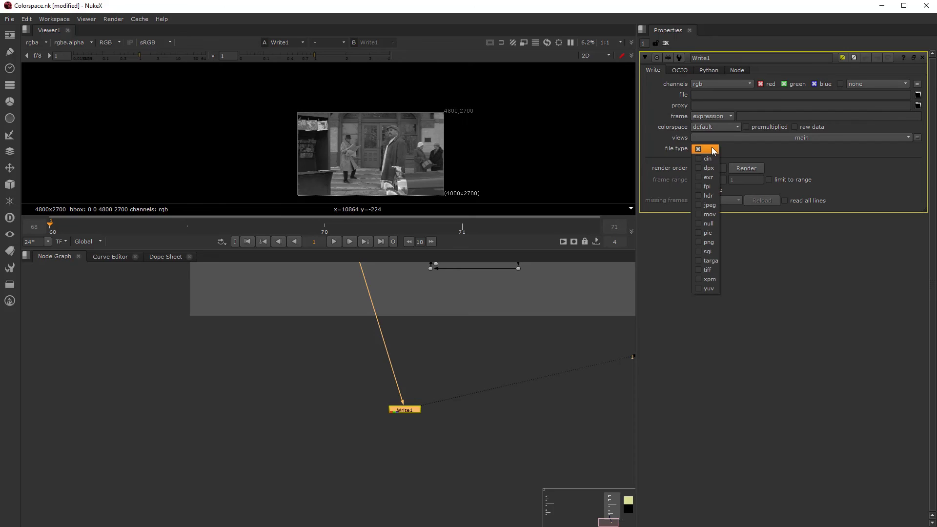
click(716, 204)
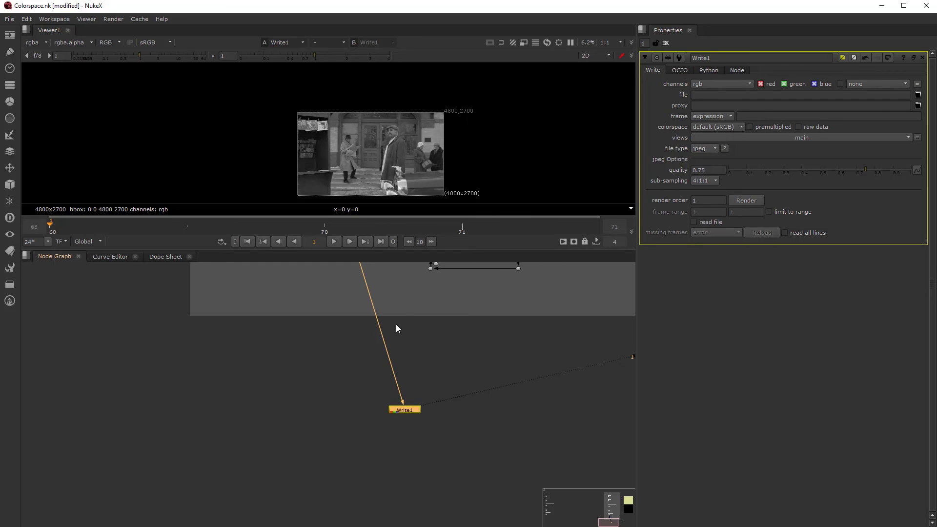
scroll(412, 418, up, 2)
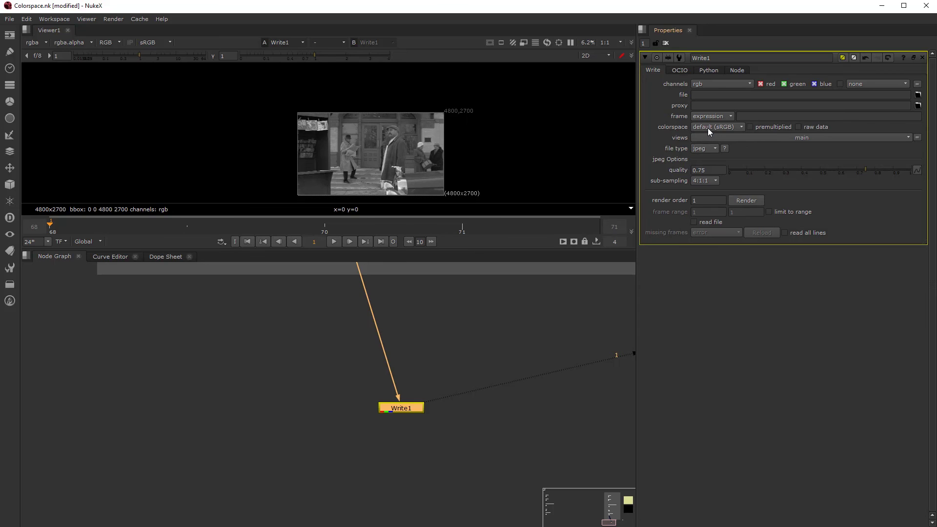
Set the Write node's output file to BlackWhitePhoto.jpeg in the Home (Desktop) folder.
click(906, 94)
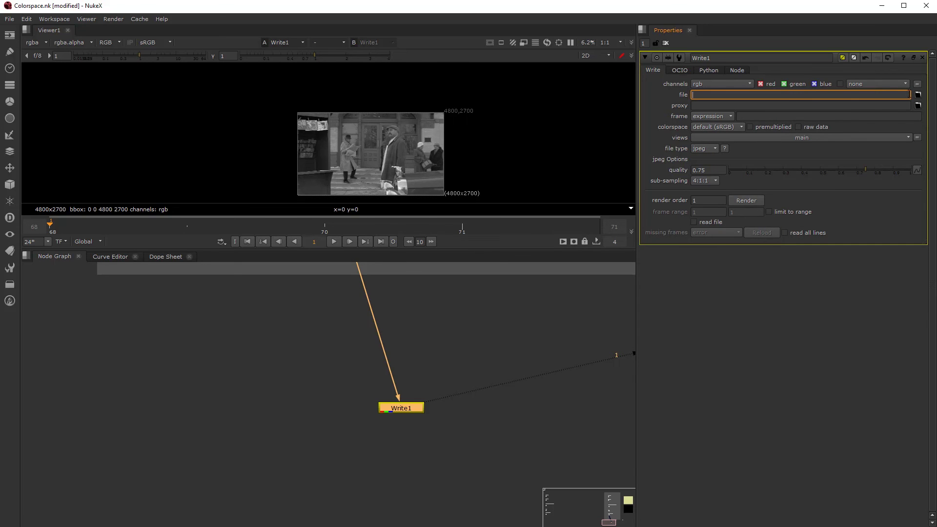
click(918, 94)
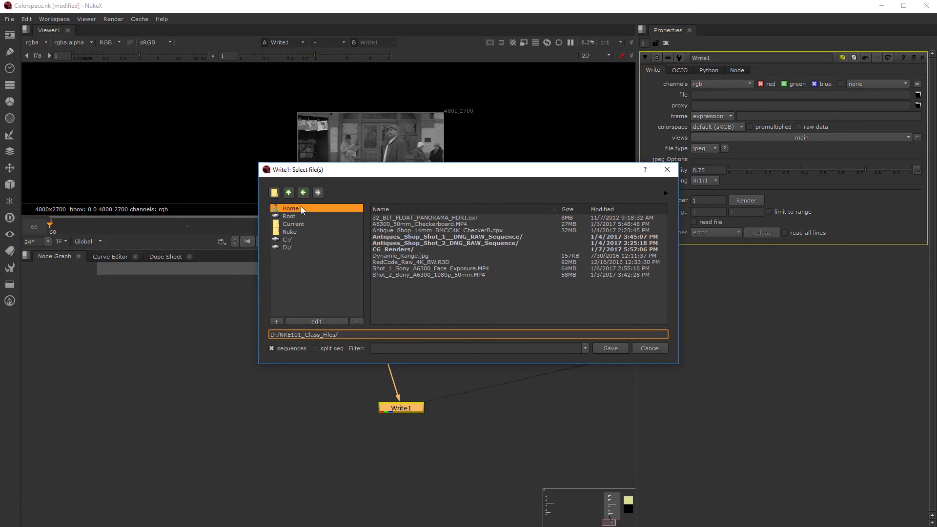
click(301, 209)
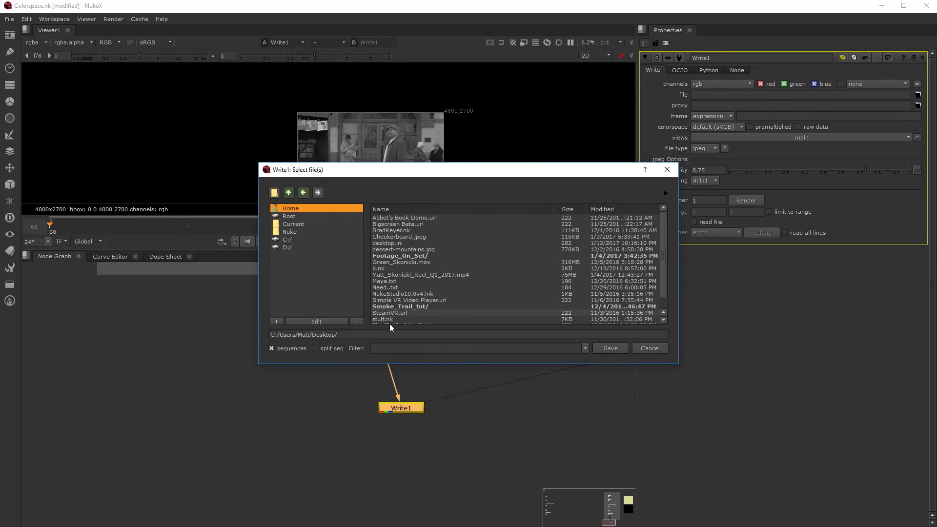
text(BlackWhitePhoto.)
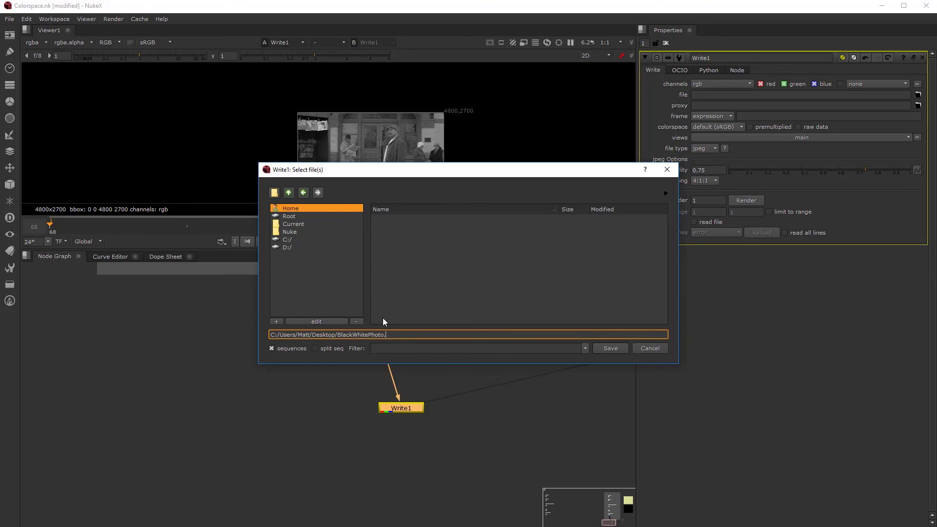
text(g)
key(Return)
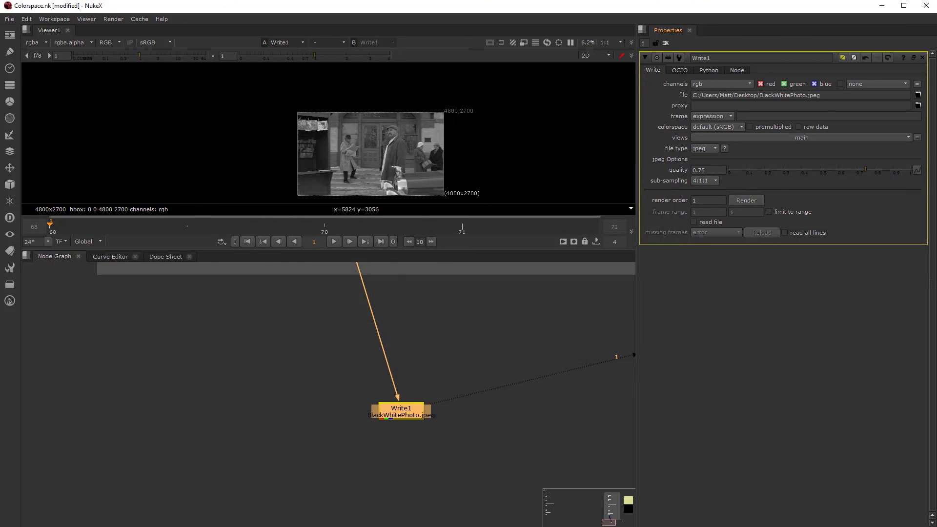
Check the output path's .jpeg extension against the Write node's file type choices, keeping jpeg.
double_click(813, 96)
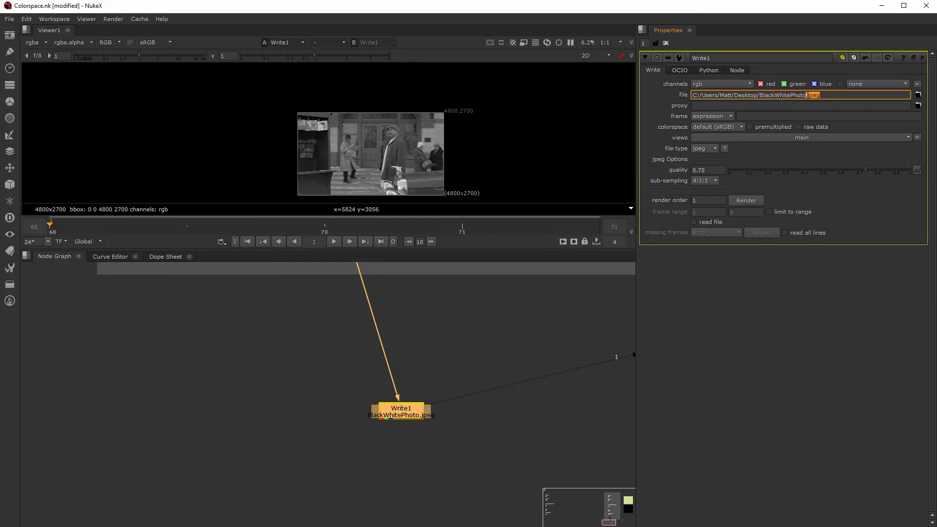
click(834, 95)
click(713, 149)
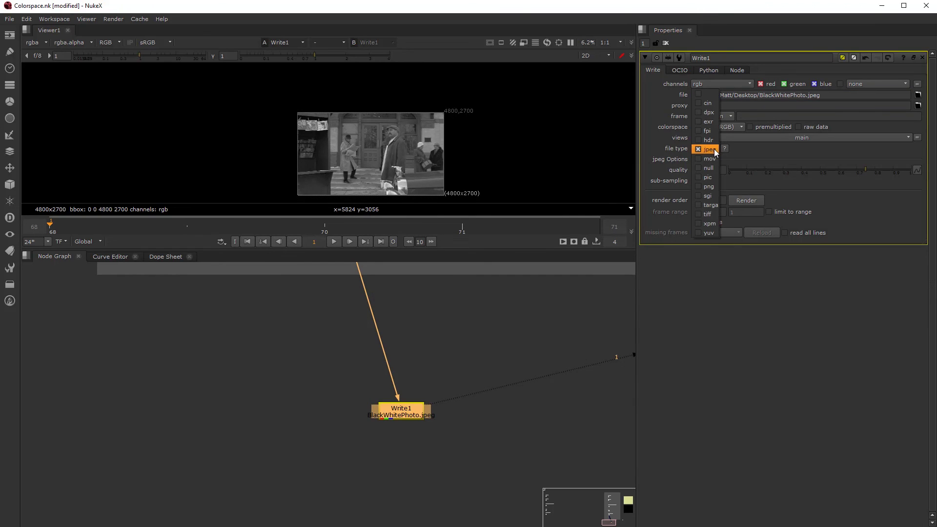
click(713, 150)
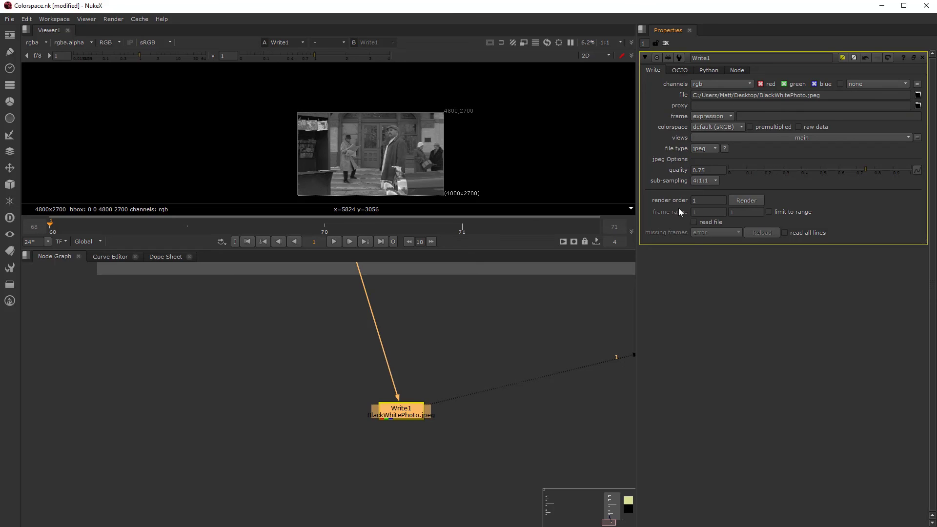
Set the Write node's jpeg quality to 1 and render the frame range 0-0.
drag(856, 169, 911, 170)
click(746, 200)
double_click(484, 231)
text(0-0)
click(462, 272)
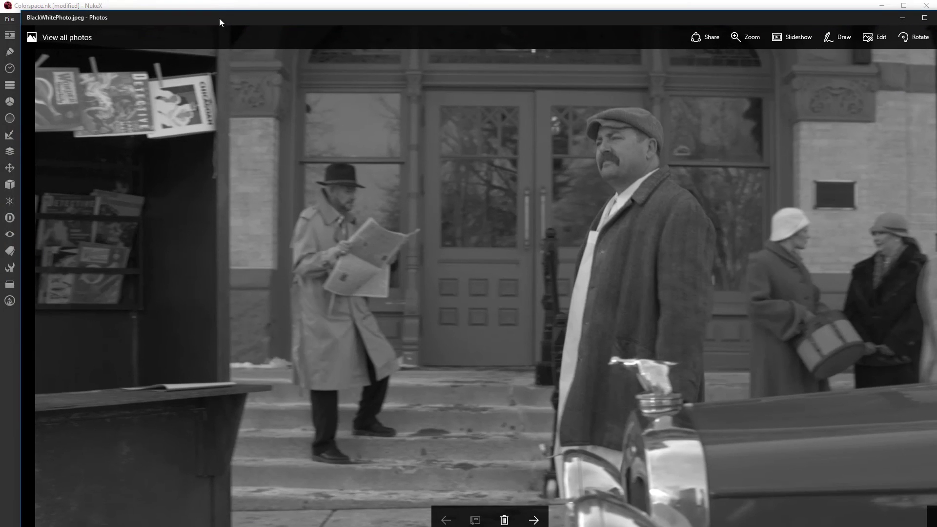
Inspect the rendered BlackWhitePhoto.jpeg in Photos and switch back to NukeX.
drag(220, 20, 1, 243)
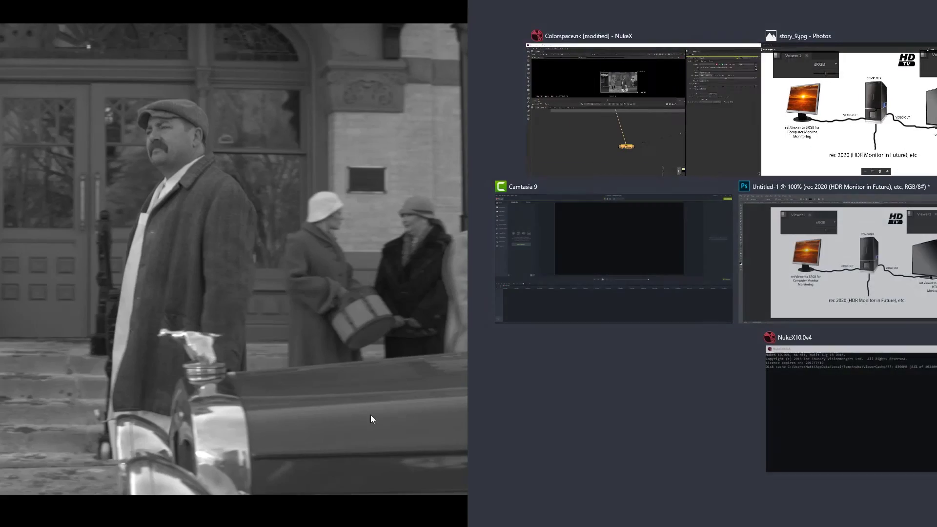
click(228, 360)
key(alt+Tab)
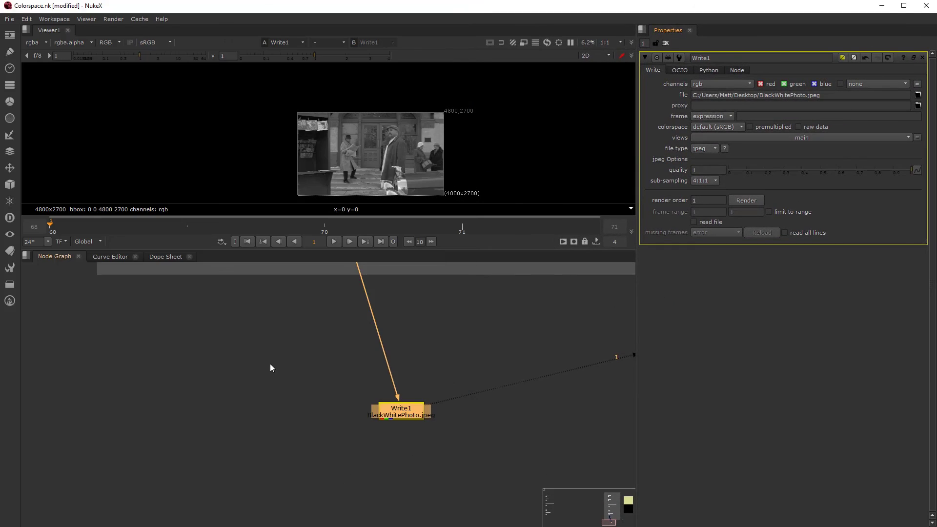
Examine the whole linearized footage group in the node graph alongside the Write Node and Viewer backdrops.
click(270, 367)
scroll(300, 360, down, 4)
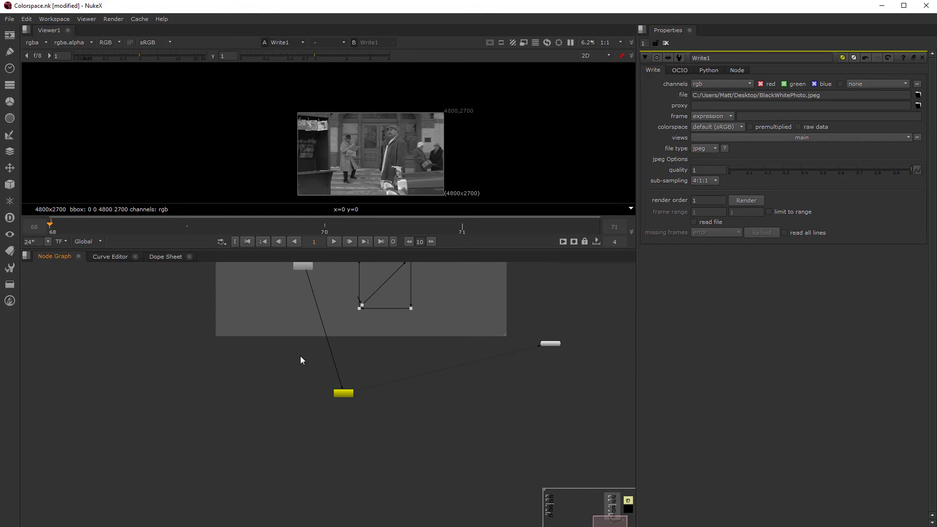
middle_drag(279, 348, 278, 422)
scroll(378, 315, down, 6)
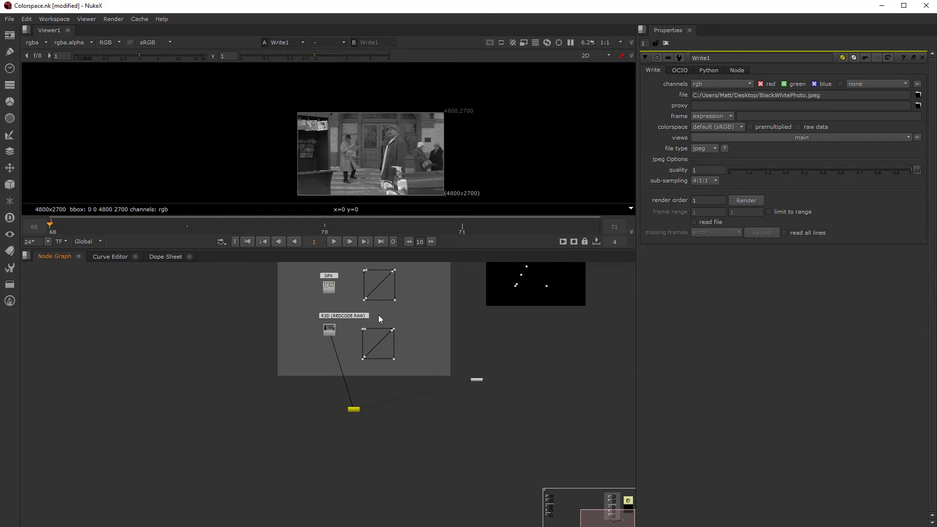
scroll(249, 411, up, 1)
scroll(250, 407, down, 3)
scroll(257, 406, up, 2)
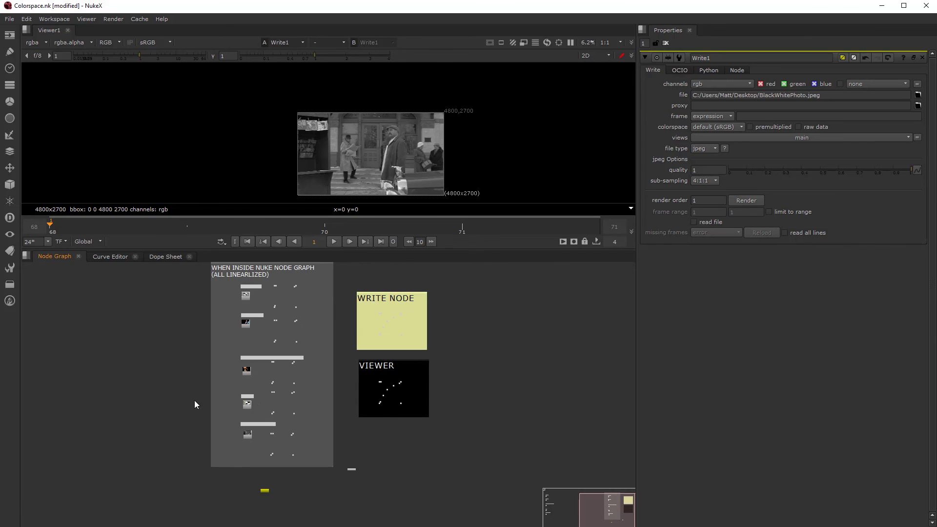
scroll(194, 405, down, 1)
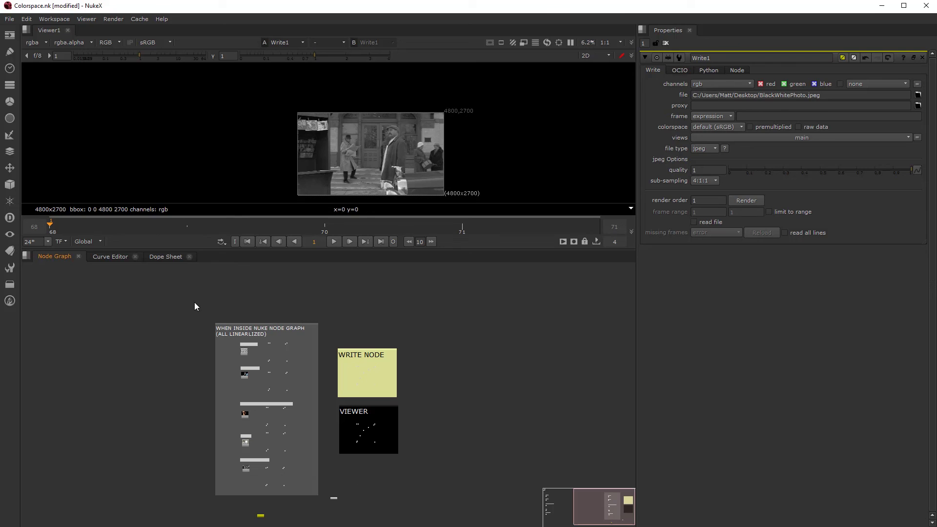
Compare the Write node's image under the None and sRGB viewer processes, keeping sRGB, and review the available viewer processes.
click(171, 42)
click(171, 53)
click(171, 42)
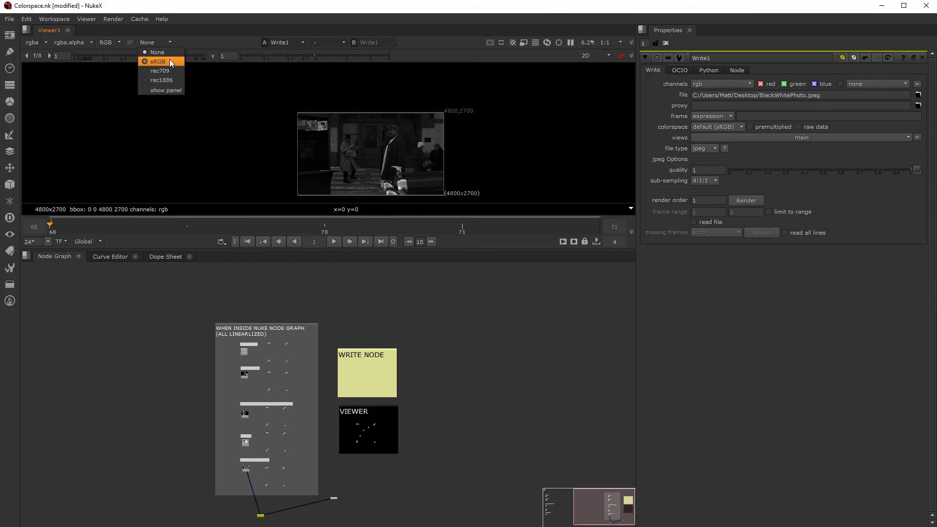
click(169, 61)
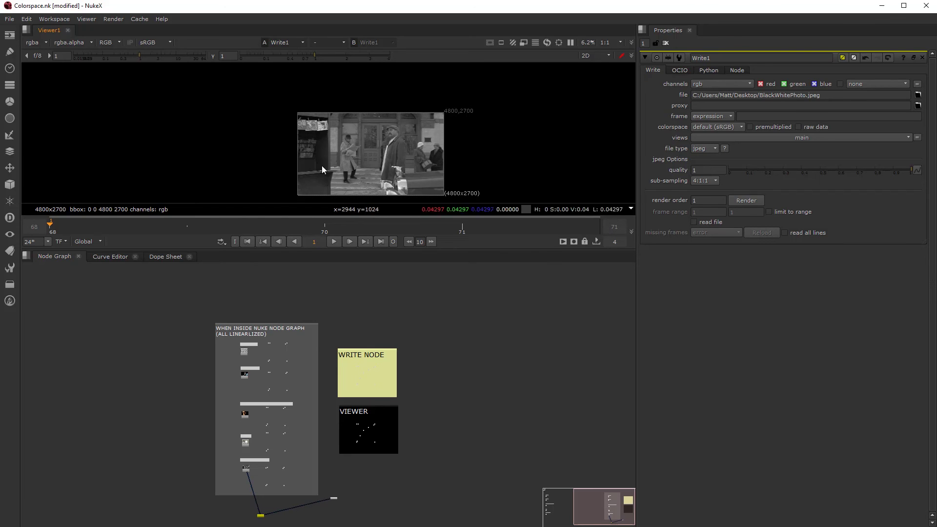
click(170, 43)
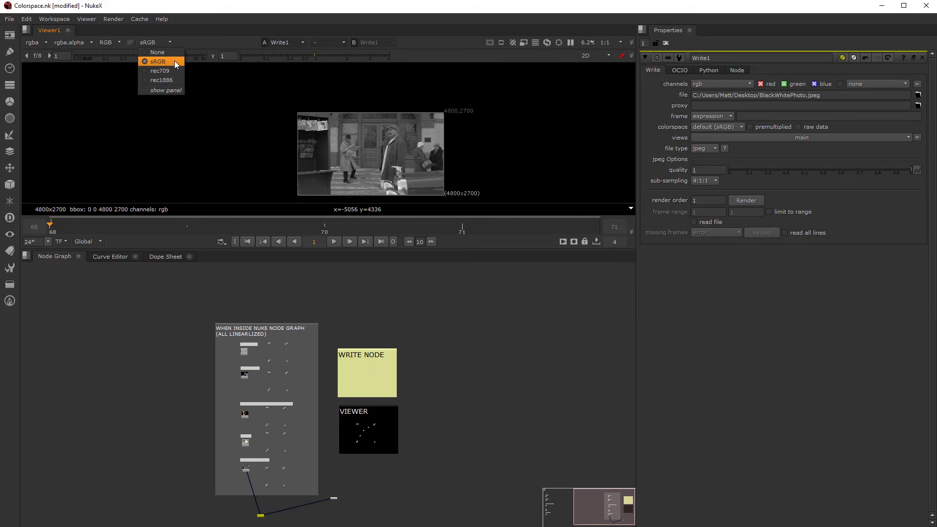
click(453, 371)
Select the Write node in the node graph and review its available file types.
scroll(269, 526, up, 8)
click(228, 488)
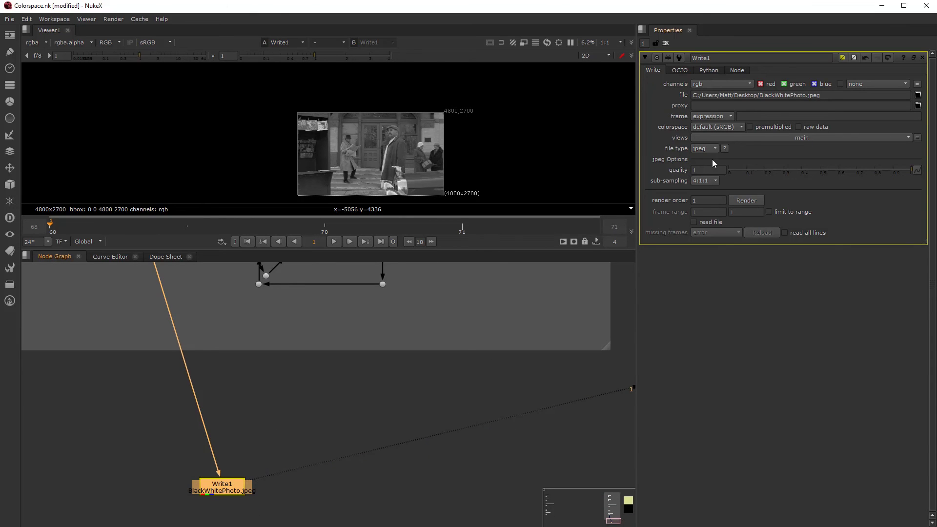
click(713, 148)
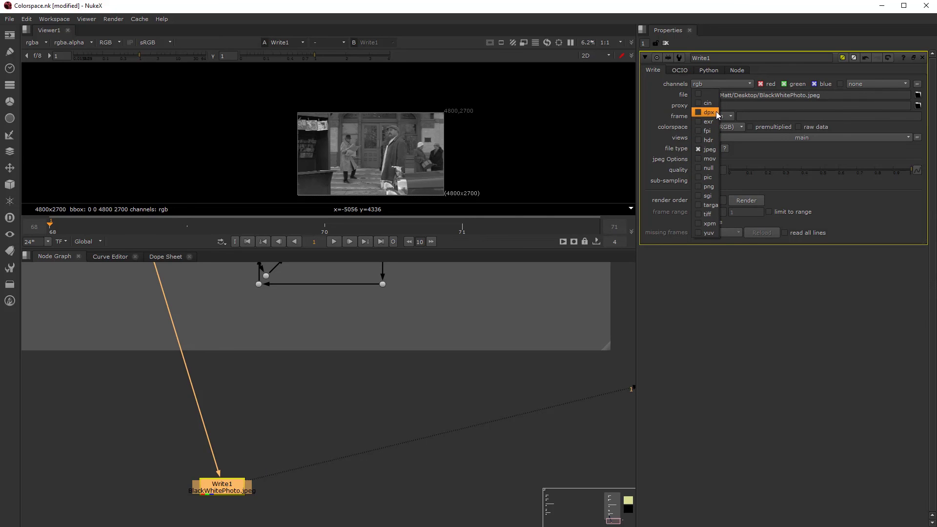
Examine the linearized EXR, DPX and R3D footage with its curves, the viewer process choices and the displayed black-and-white image.
scroll(384, 385, down, 5)
middle_drag(341, 365, 282, 477)
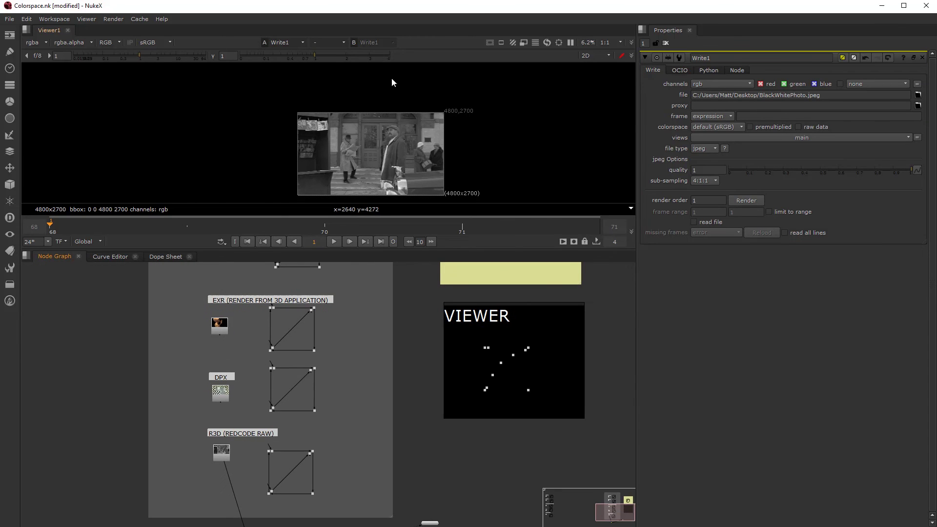
middle_drag(358, 160, 346, 137)
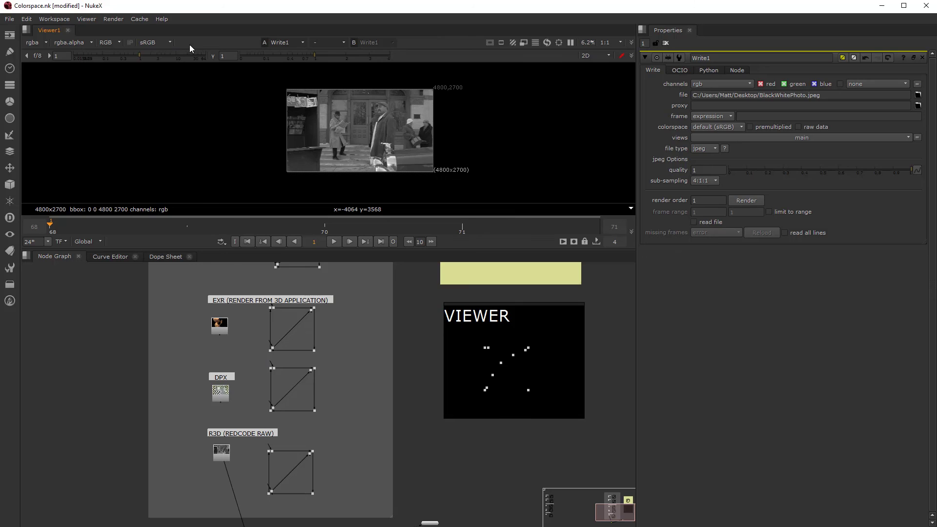
click(169, 42)
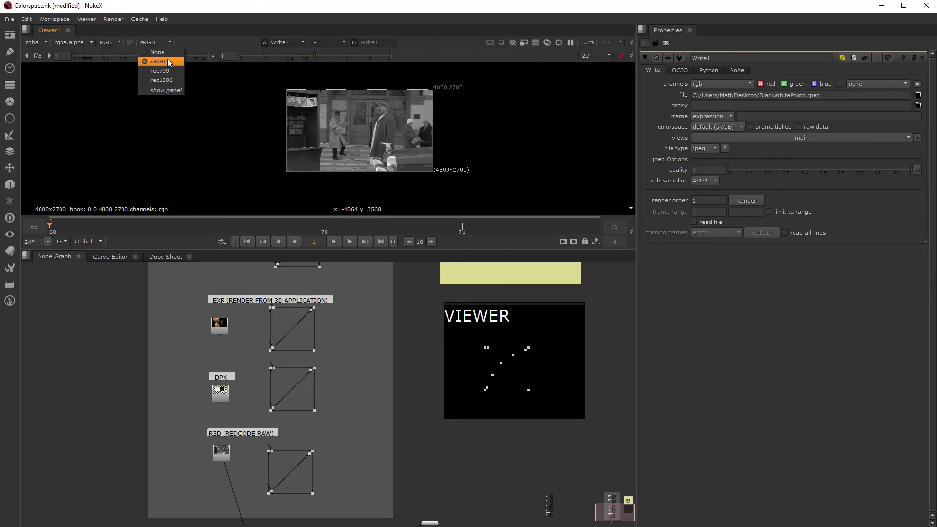
click(198, 41)
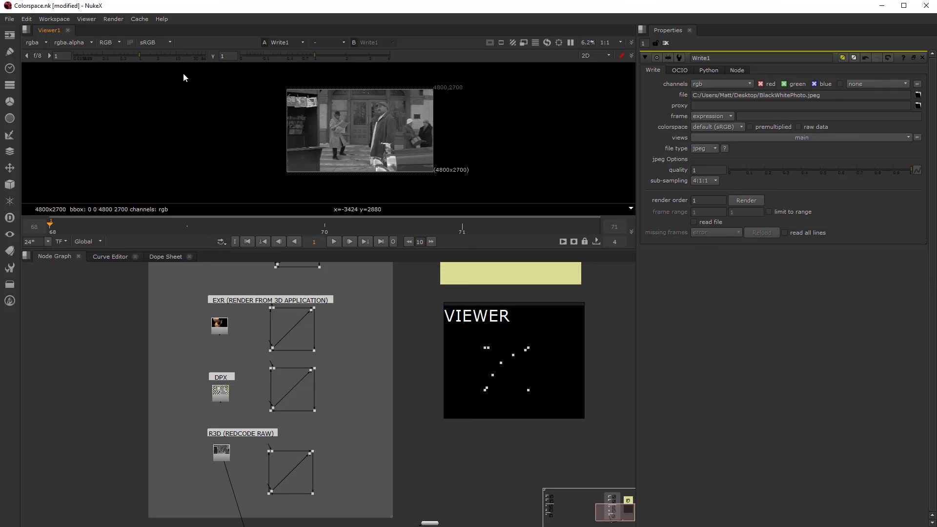
scroll(292, 130, up, 1)
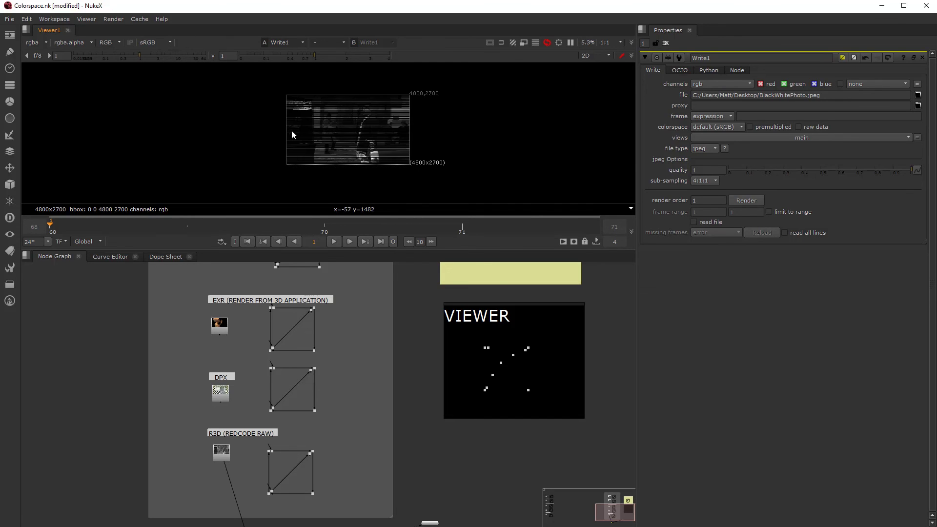
mouse_move(316, 130)
middle_down()
mouse_move(268, 134)
mouse_move(310, 134)
middle_up()
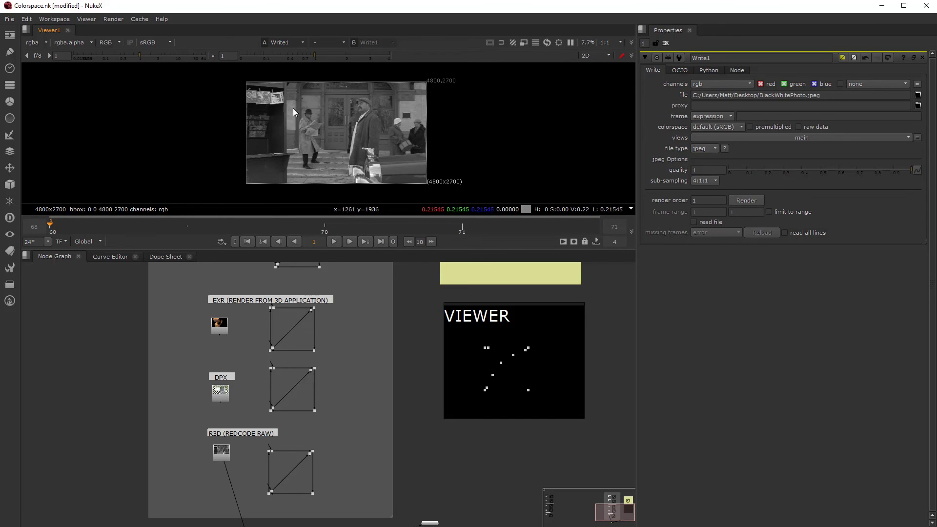
scroll(141, 366, down, 1)
scroll(140, 363, up, 1)
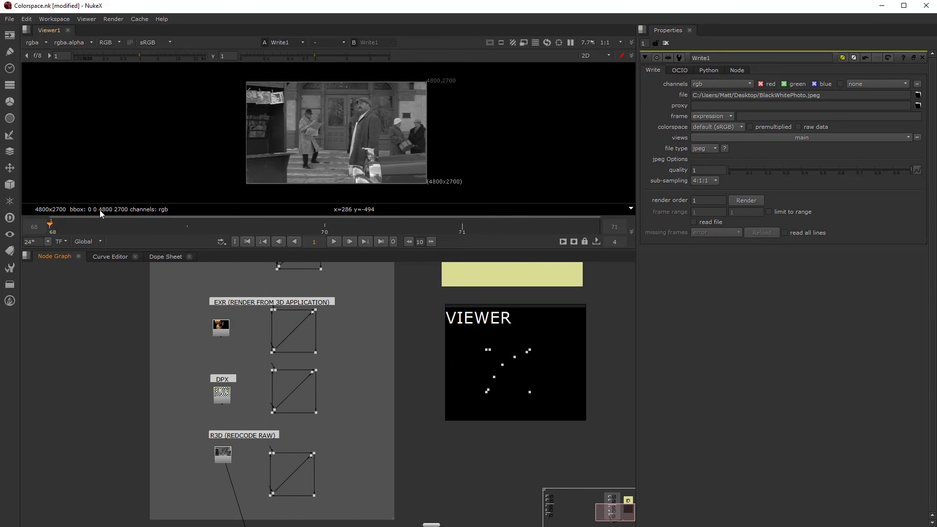
scroll(131, 450, down, 4)
scroll(341, 400, up, 2)
middle_drag(107, 409, 280, 415)
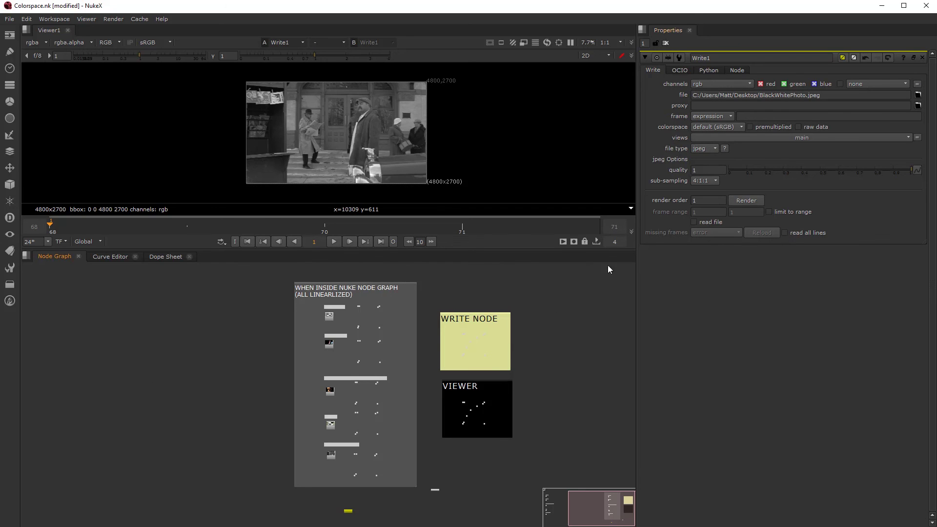
Set the Write node's colorspace to Cineon, render frame range 0-0, and view and close the rendered image.
click(708, 126)
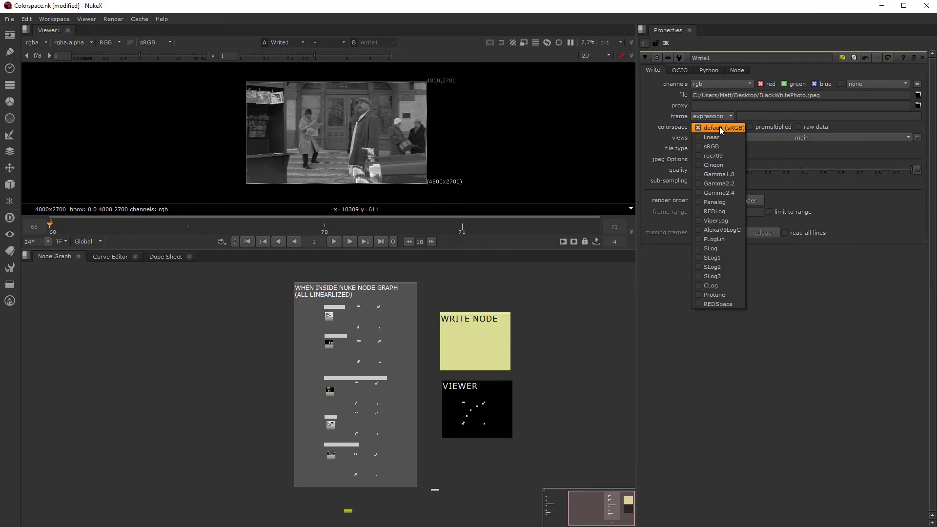
click(727, 164)
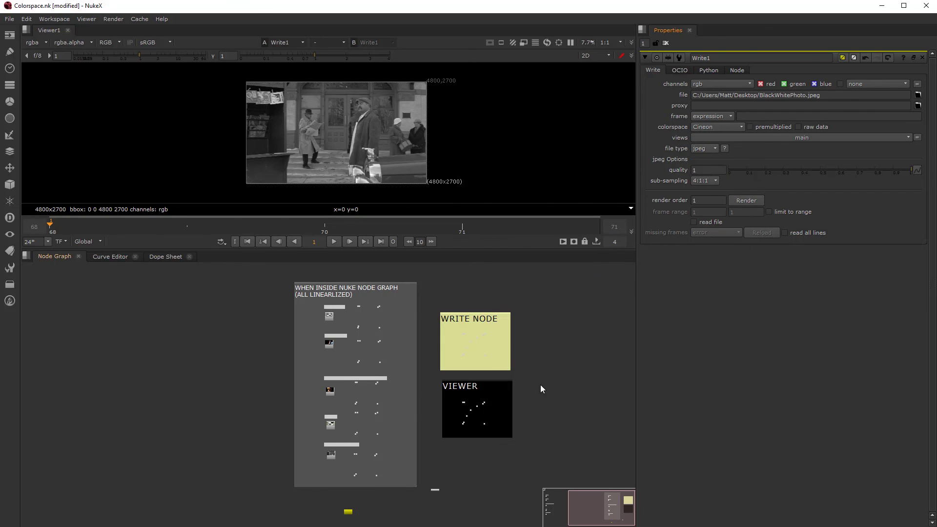
click(752, 200)
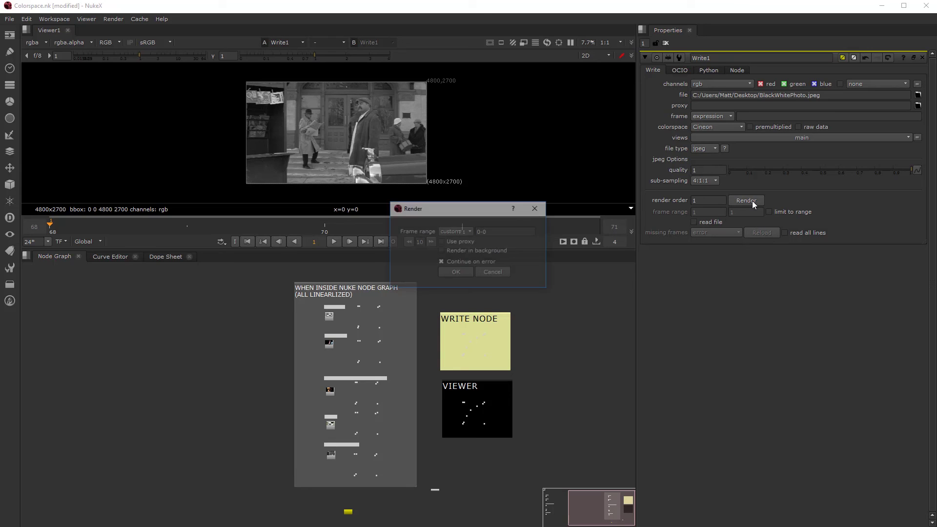
click(458, 267)
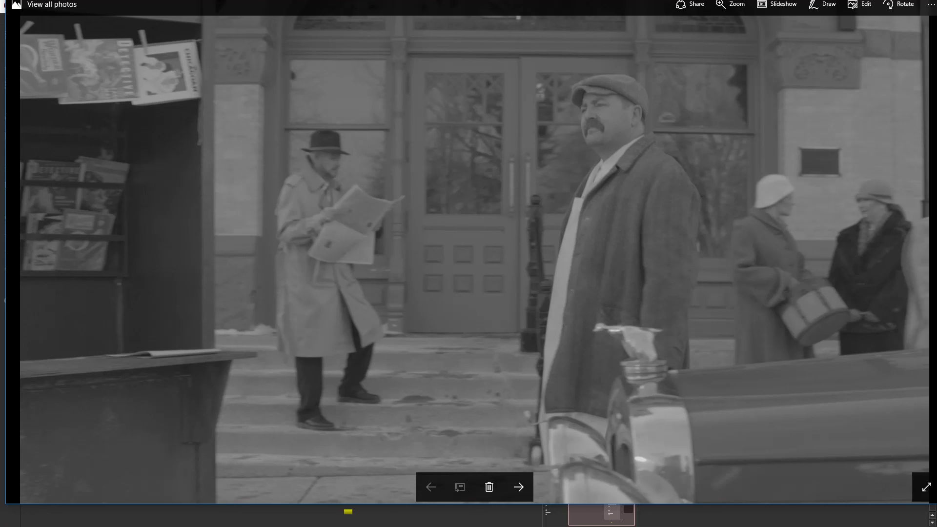
click(926, 5)
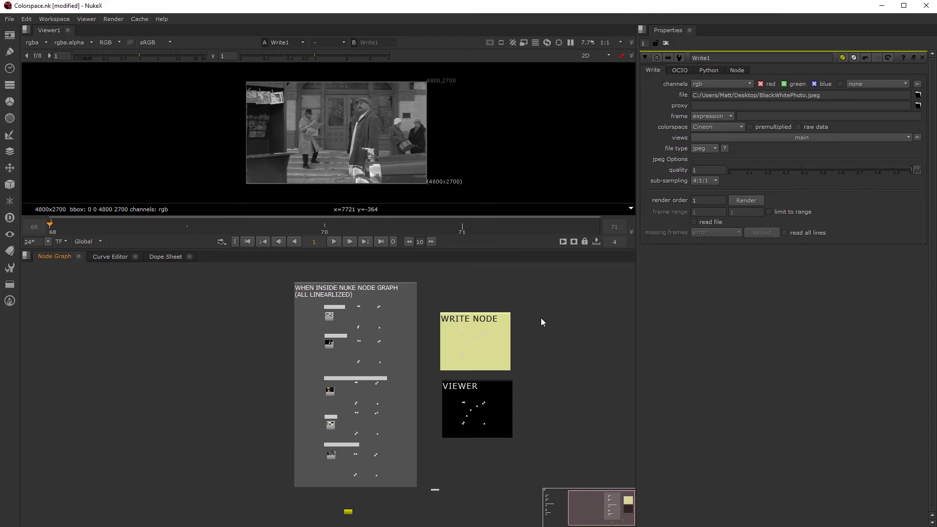